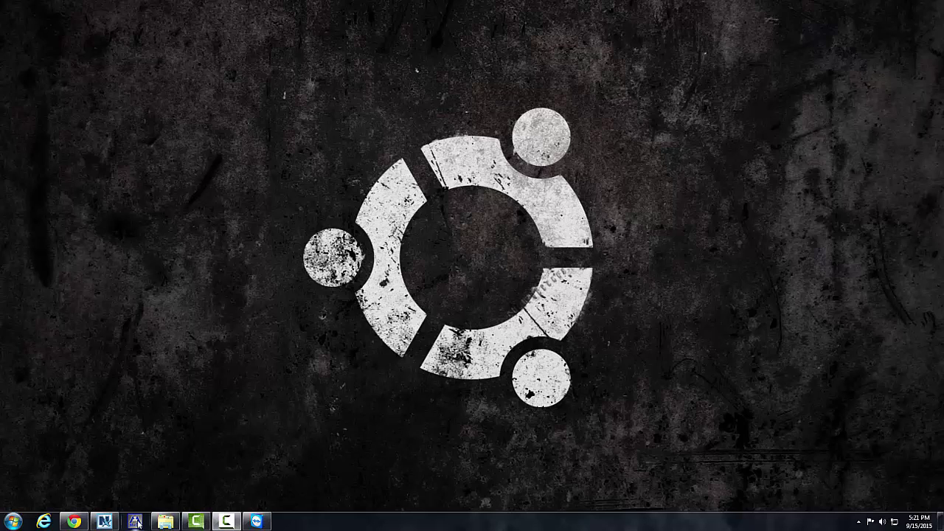
Launch MxControlCenter and log in under the User (Owner) account.
{"action": "left_click", "coordinate": [136, 523]}
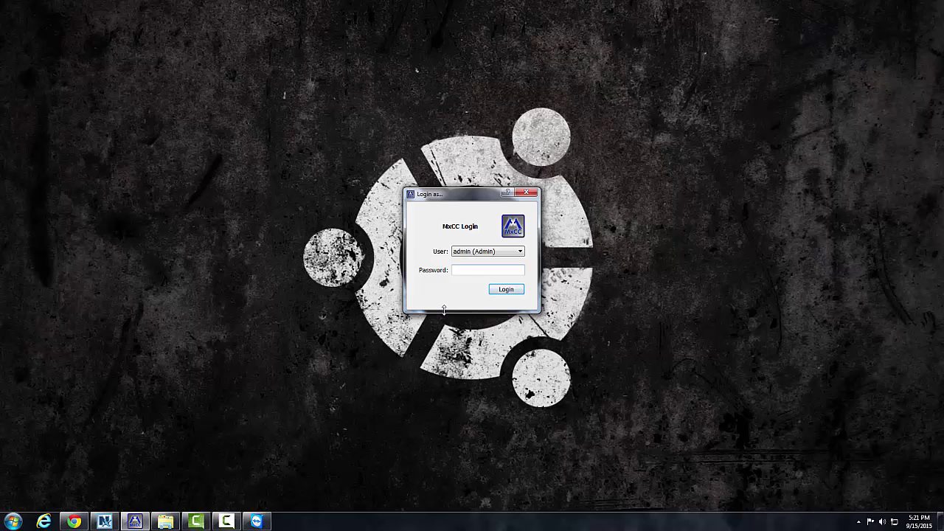
{"action": "left_click", "coordinate": [470, 257]}
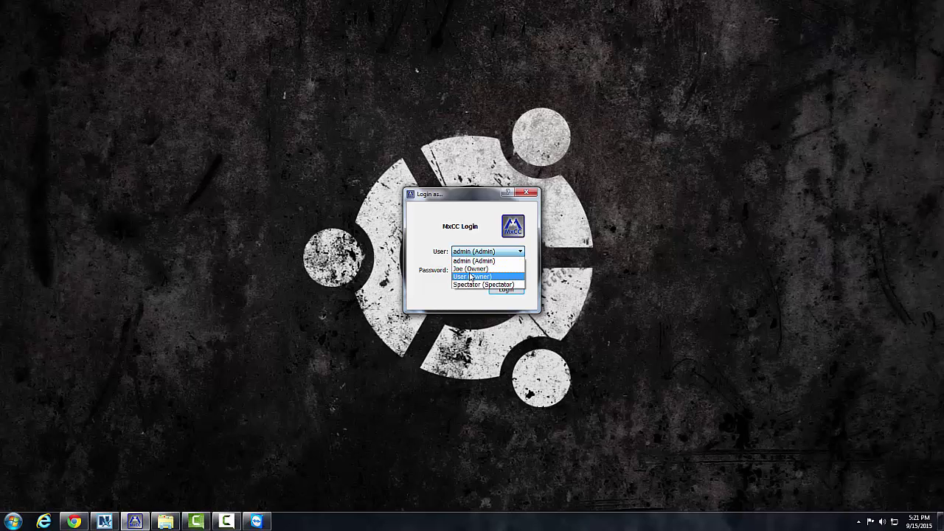
{"action": "left_click", "coordinate": [471, 268]}
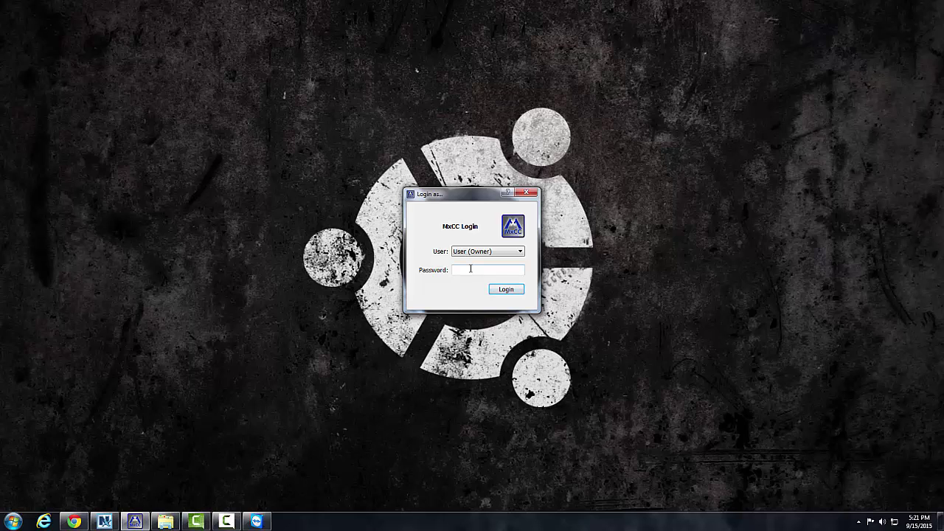
{"action": "key", "text": "Return"}
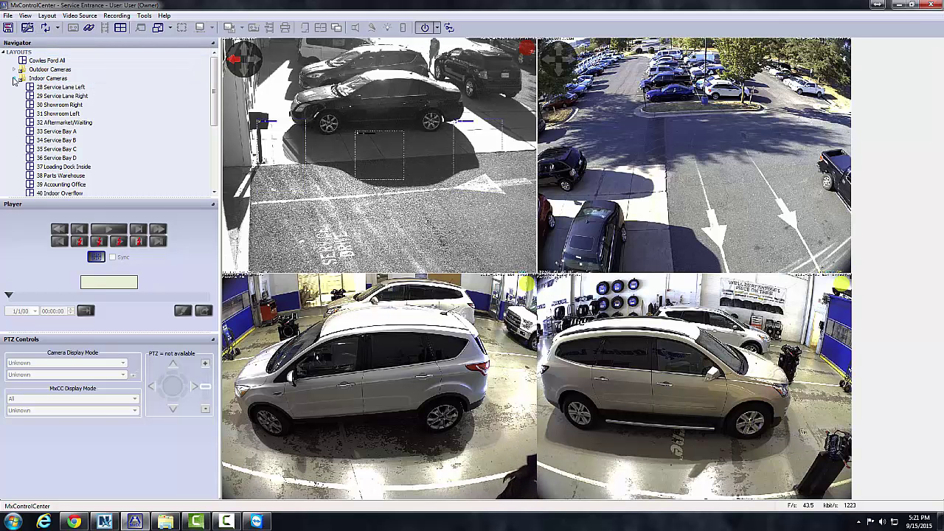
Collapse the Indoor Cameras folder and select individual camera images within the Service Entrance layout.
{"action": "double_click", "coordinate": [31, 78]}
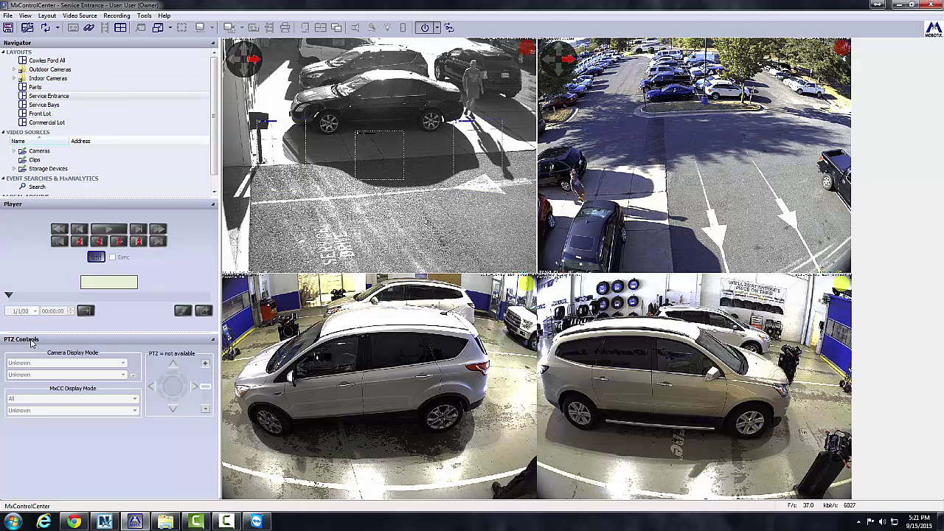
{"action": "left_click", "coordinate": [391, 170]}
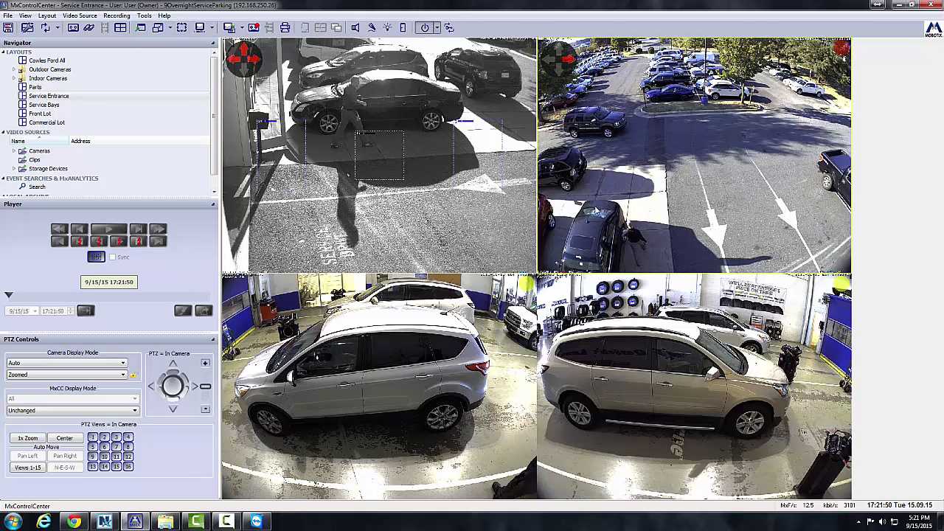
{"action": "left_click", "coordinate": [387, 369]}
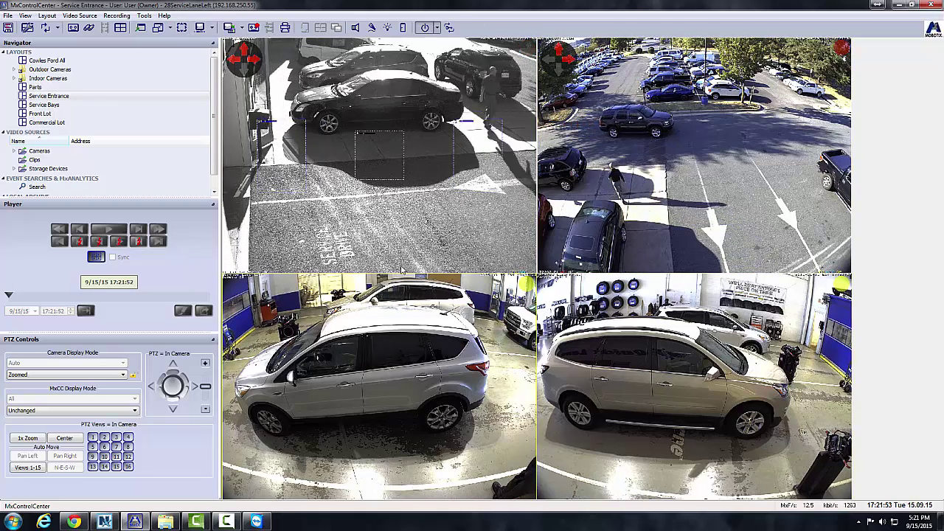
{"action": "left_click", "coordinate": [394, 221]}
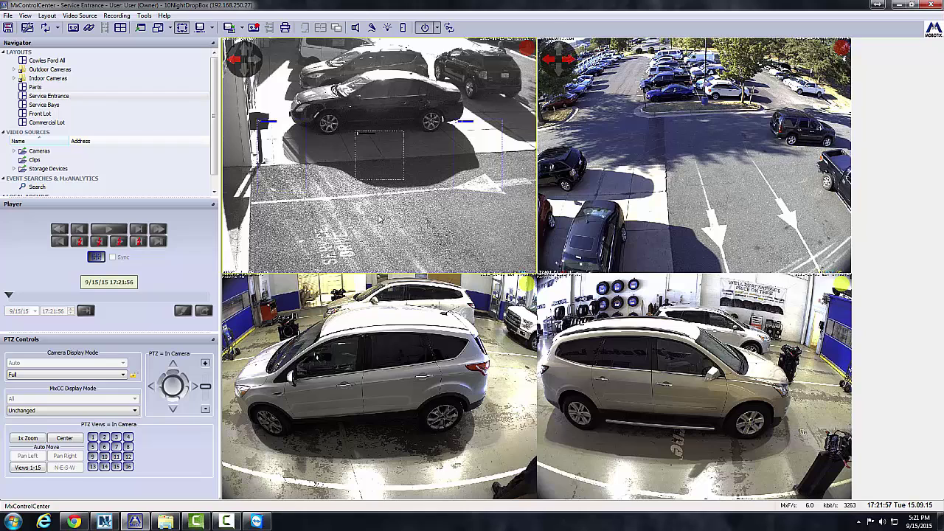
View the Parts, Service Entrance, Service Bays and Cowles Ford All layouts one after another.
{"action": "double_click", "coordinate": [37, 87]}
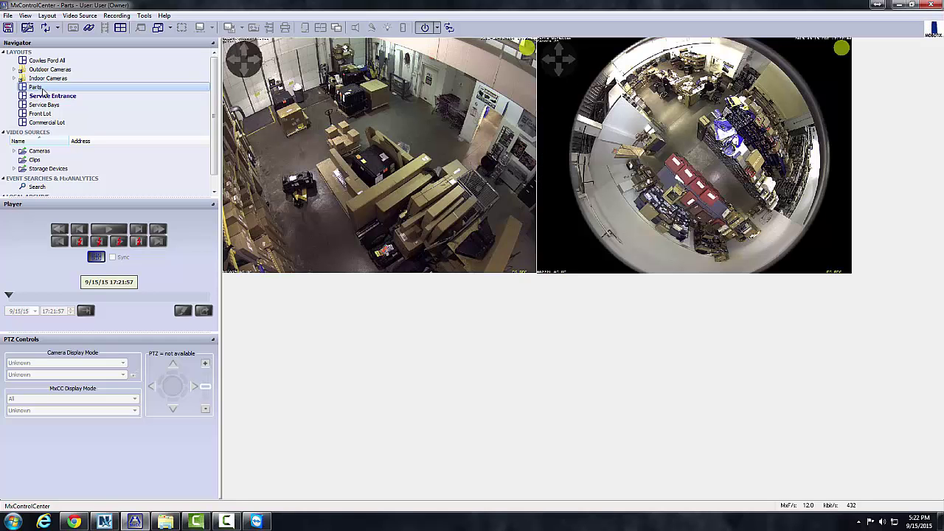
{"action": "double_click", "coordinate": [46, 96]}
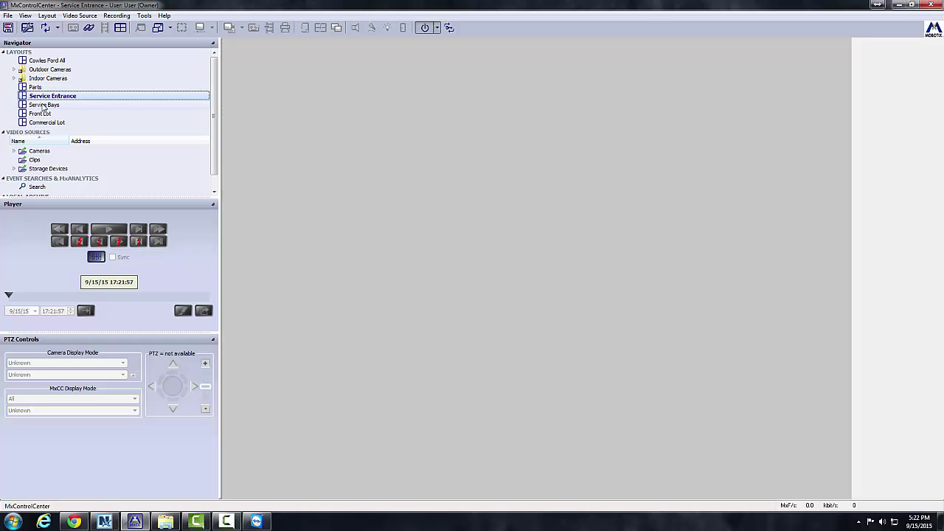
{"action": "double_click", "coordinate": [43, 108]}
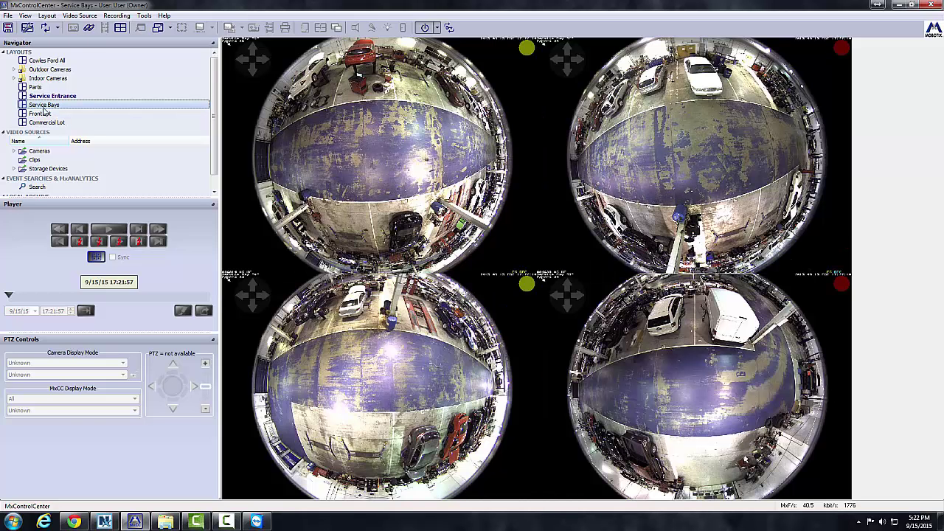
{"action": "double_click", "coordinate": [48, 62]}
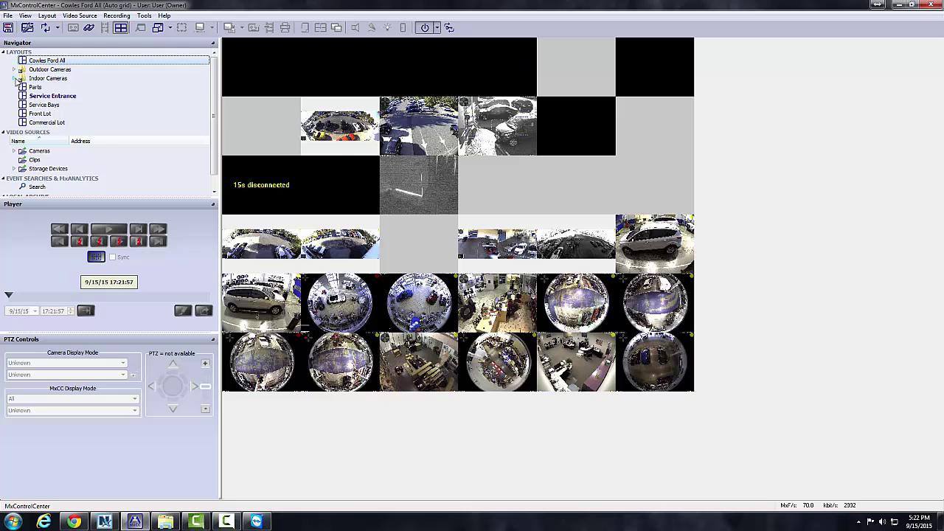
Expand and display the Indoor Cameras group, and enlarge the Navigator area so all its cameras are listed.
{"action": "double_click", "coordinate": [48, 79]}
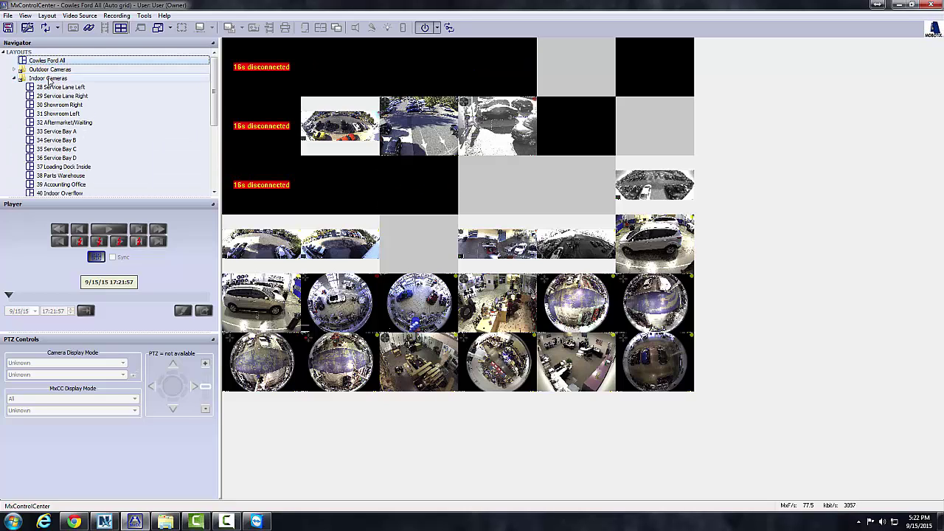
{"action": "left_click", "coordinate": [48, 79]}
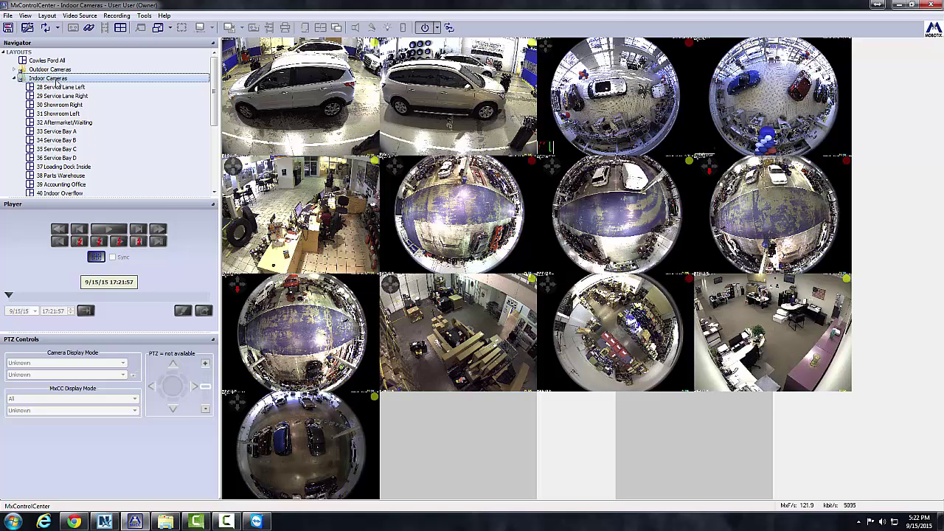
{"action": "scroll", "coordinate": [61, 85], "scroll_direction": "down", "scroll_amount": 3}
{"action": "scroll", "coordinate": [103, 139], "scroll_direction": "up", "scroll_amount": 3}
{"action": "left_click_drag", "start_coordinate": [119, 197], "coordinate": [115, 228]}
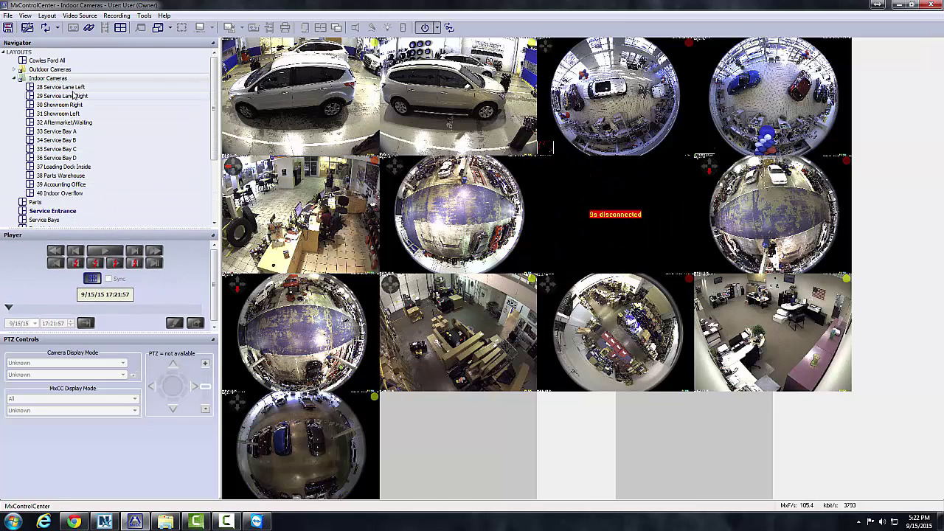
View the 29 Service Lane Right camera, followed by 30 Showroom Right, and select the showroom image.
{"action": "left_click", "coordinate": [73, 96]}
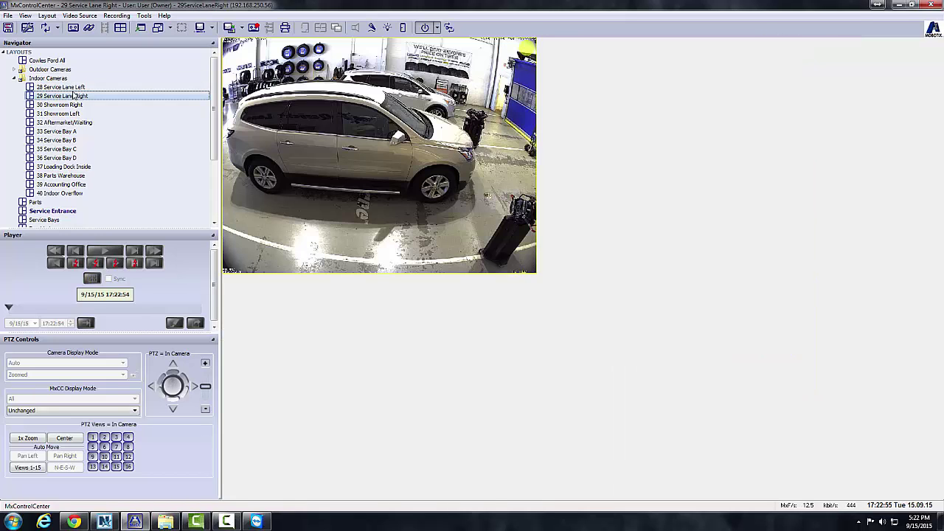
{"action": "left_click", "coordinate": [71, 104]}
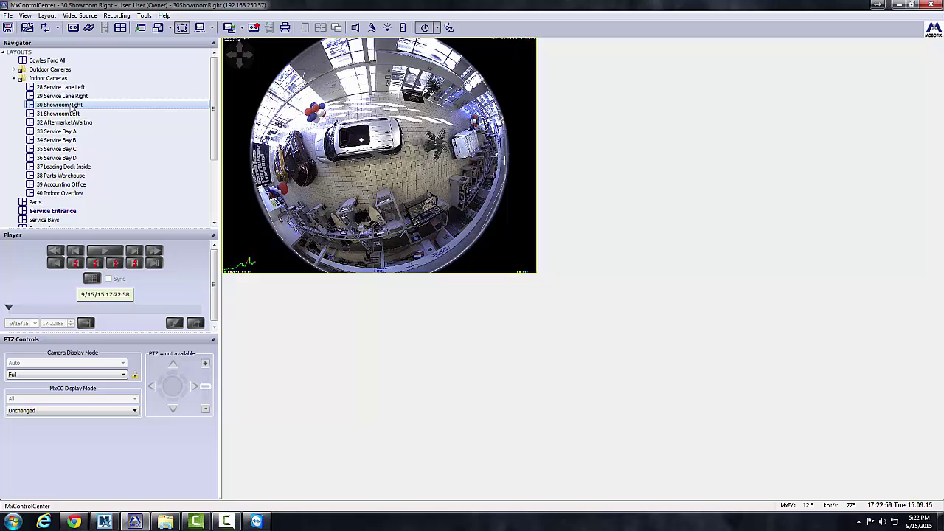
{"action": "left_click", "coordinate": [345, 186]}
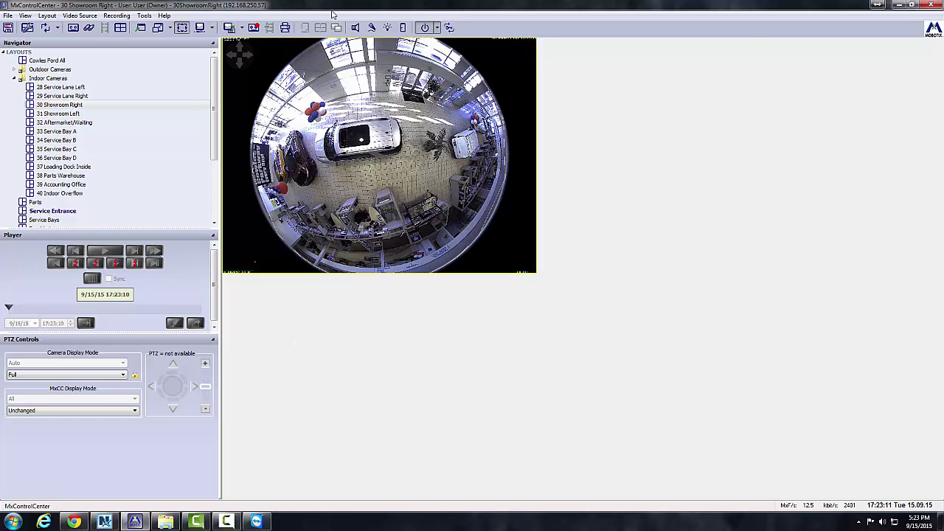
Set the MxCC display mode of 30 Showroom Right to Corrected and steer the view towards the office cubicles.
{"action": "left_click", "coordinate": [71, 411]}
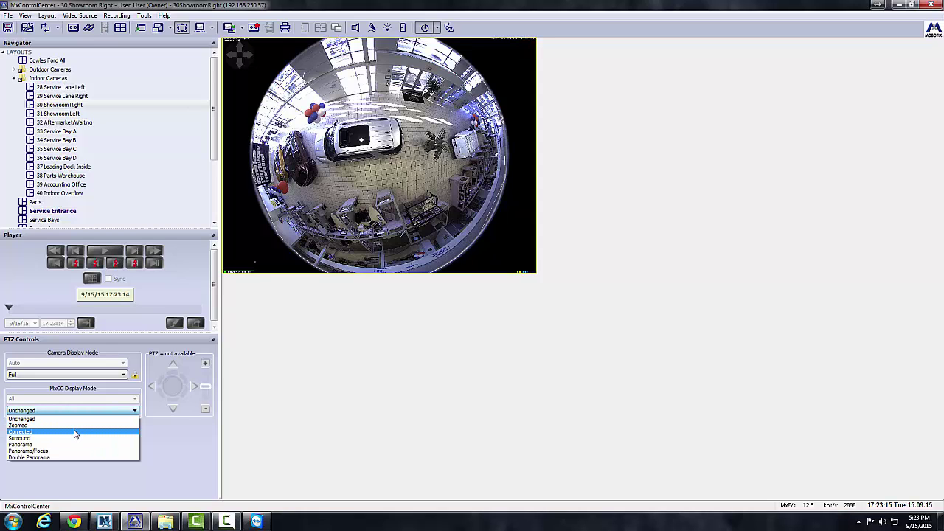
{"action": "left_click", "coordinate": [74, 433]}
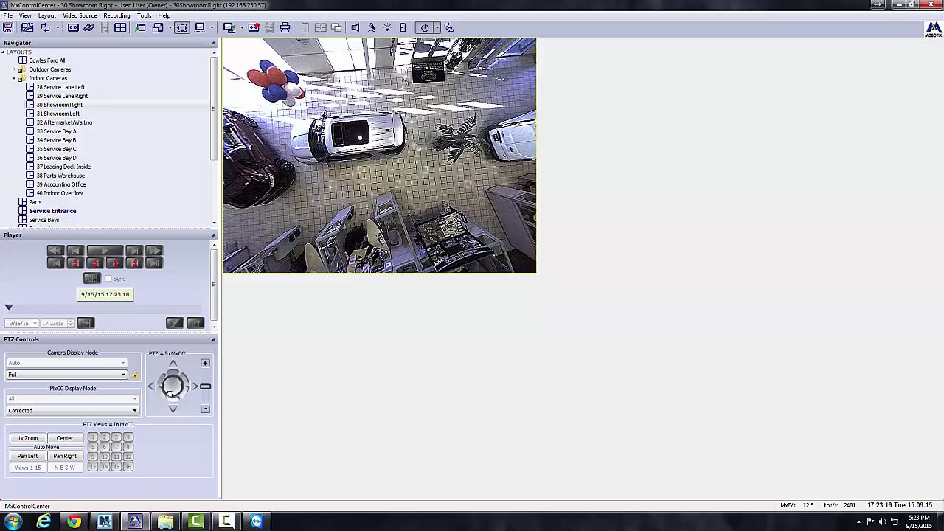
{"action": "mouse_move", "coordinate": [170, 392]}
{"action": "left_mouse_down"}
{"action": "mouse_move", "coordinate": [175, 377]}
{"action": "mouse_move", "coordinate": [186, 385]}
{"action": "mouse_move", "coordinate": [177, 392]}
{"action": "mouse_move", "coordinate": [177, 383]}
{"action": "left_mouse_up"}
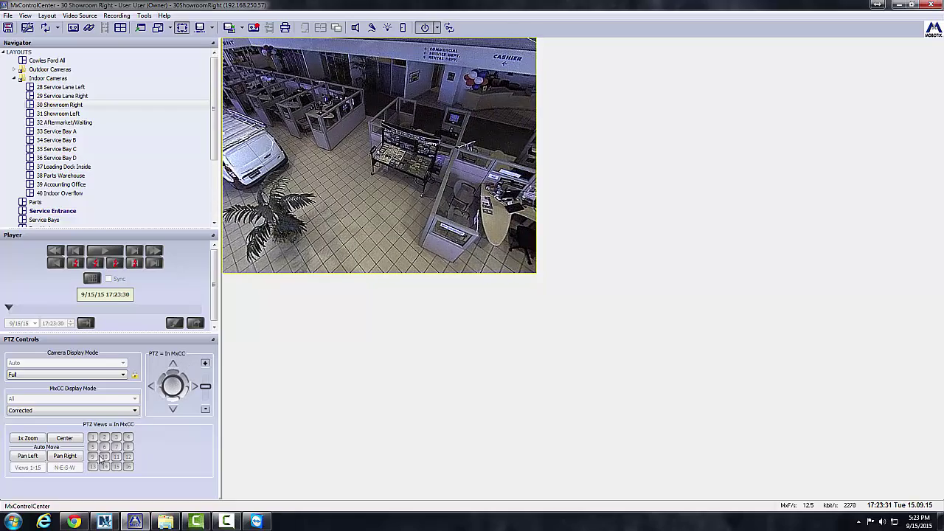
Auto-pan the showroom view to the right and back to the left, and return the MxCC display mode to Unchanged.
{"action": "left_click", "coordinate": [66, 456]}
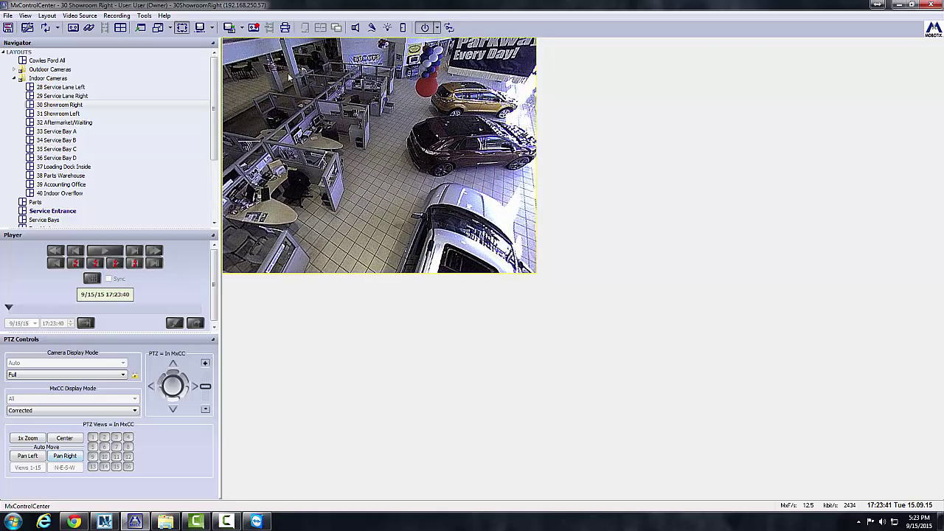
{"action": "left_click", "coordinate": [34, 458]}
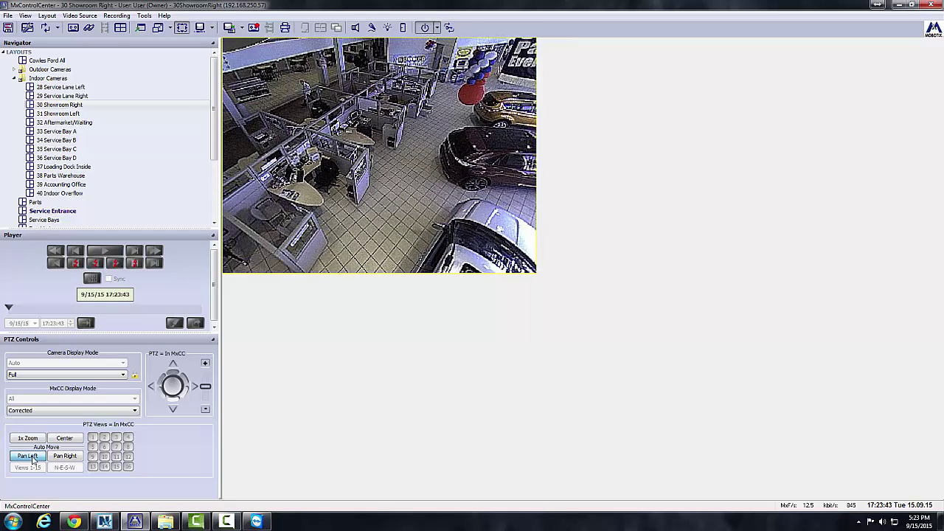
{"action": "left_click", "coordinate": [83, 411]}
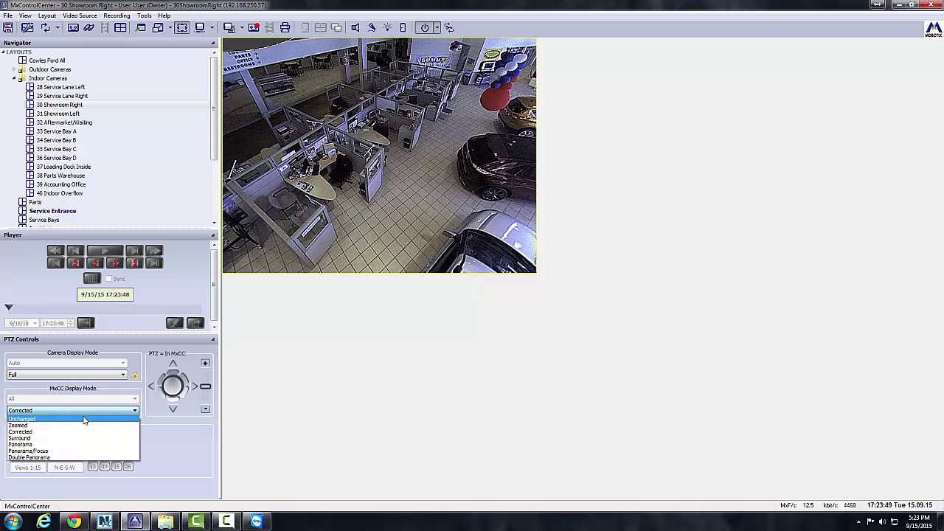
{"action": "left_click", "coordinate": [84, 419]}
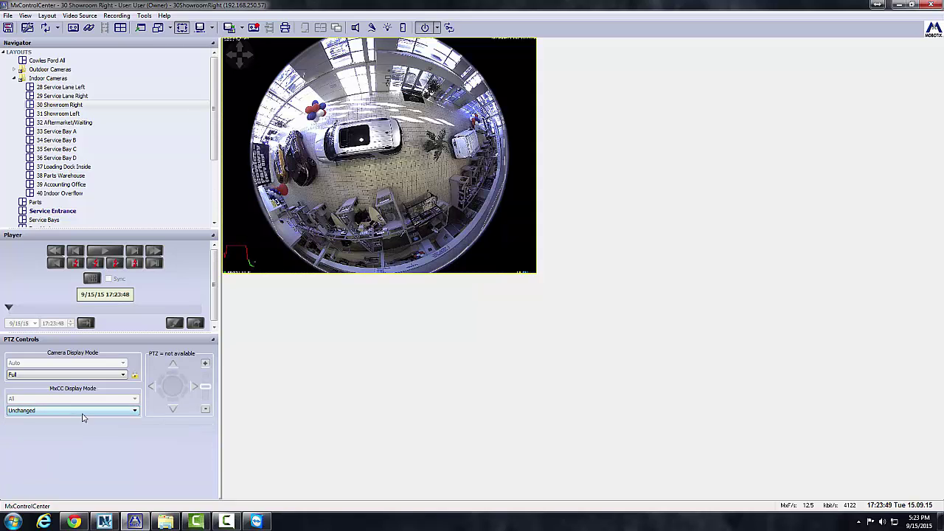
Switch 30 Showroom Right from live view to recorded playback and jump to the footage from 9/12/15 at 10:50:02.
{"action": "left_click", "coordinate": [74, 28]}
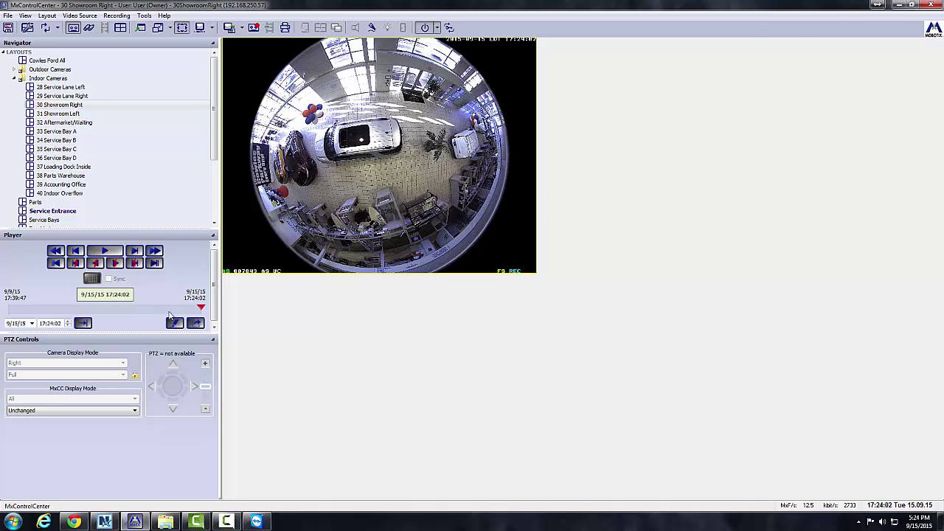
{"action": "left_click", "coordinate": [22, 295]}
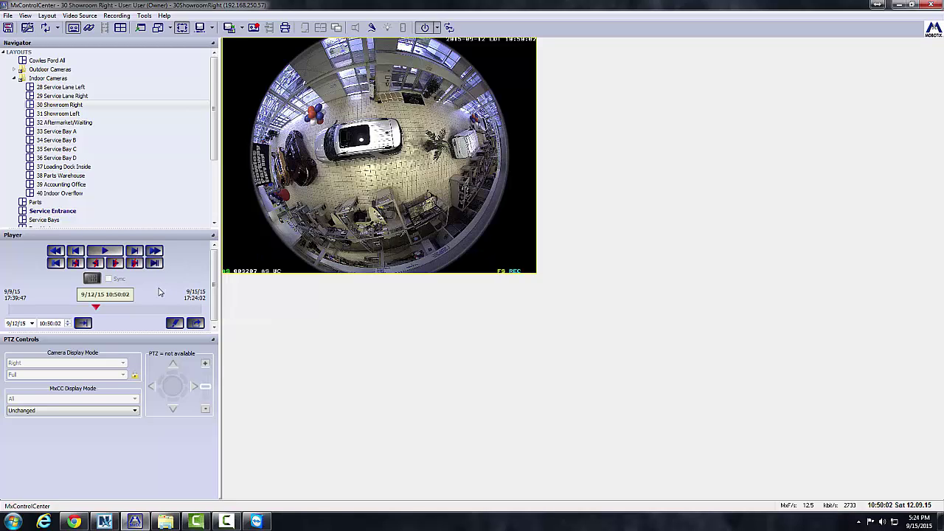
Open the showroom recording in its own enlarged window and place it clear of the playback controls.
{"action": "double_click", "coordinate": [363, 141]}
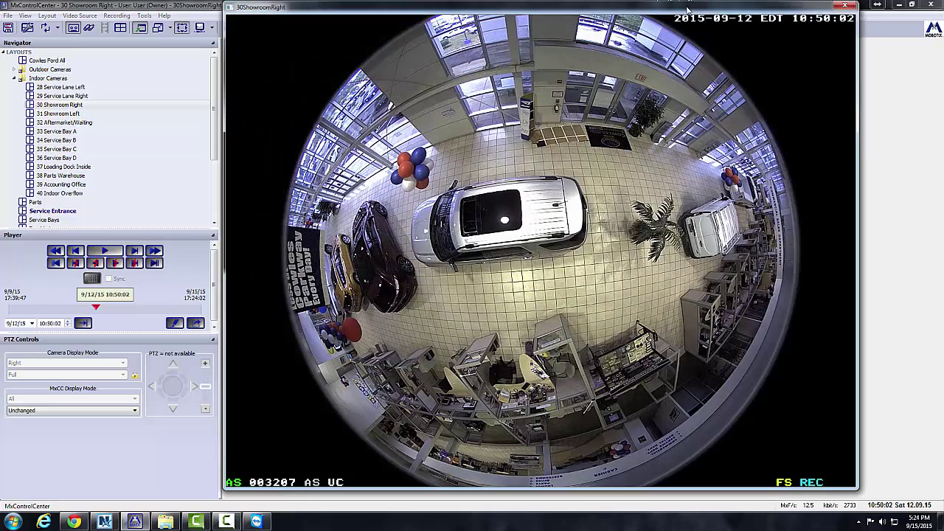
{"action": "left_click_drag", "start_coordinate": [687, 9], "coordinate": [661, 10]}
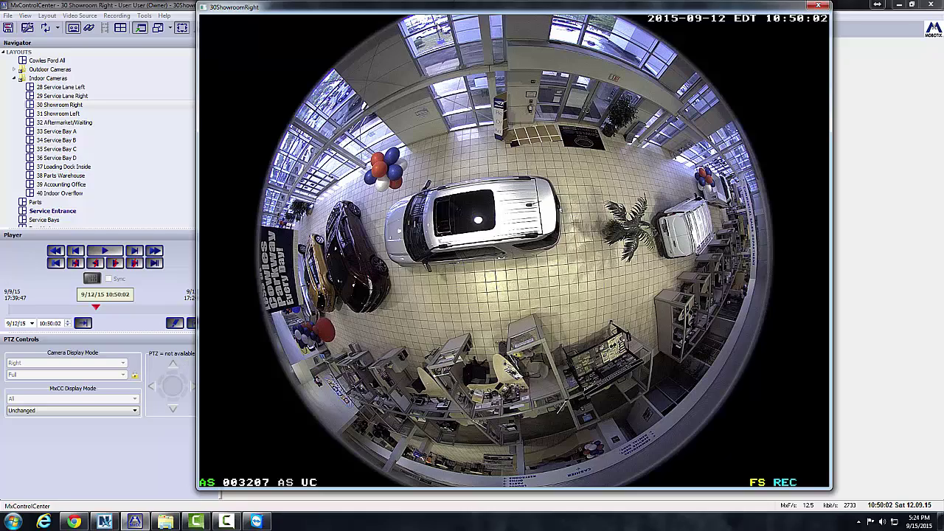
{"action": "left_click_drag", "start_coordinate": [435, 17], "coordinate": [465, 16]}
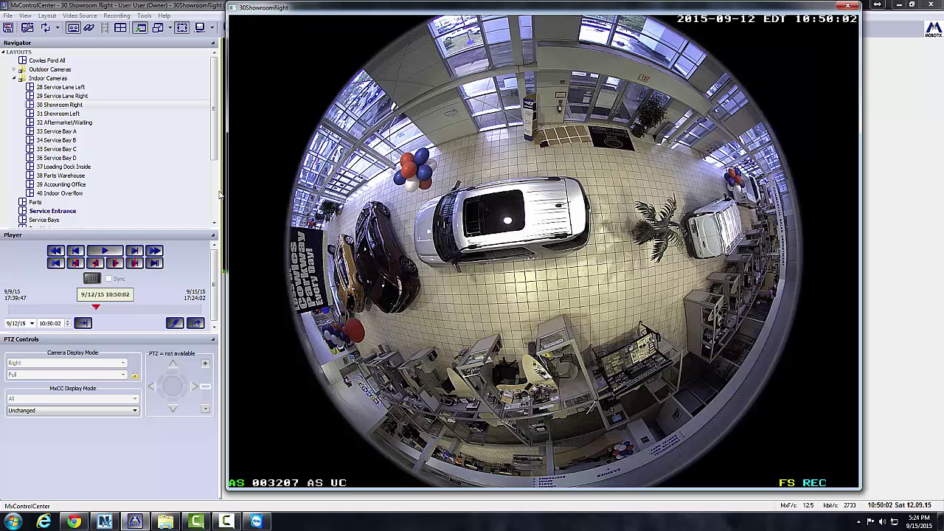
Rewind the showroom recording, play it forward briefly, and rewind again to about 10:49:48.
{"action": "left_click", "coordinate": [56, 252]}
{"action": "left_click", "coordinate": [56, 253]}
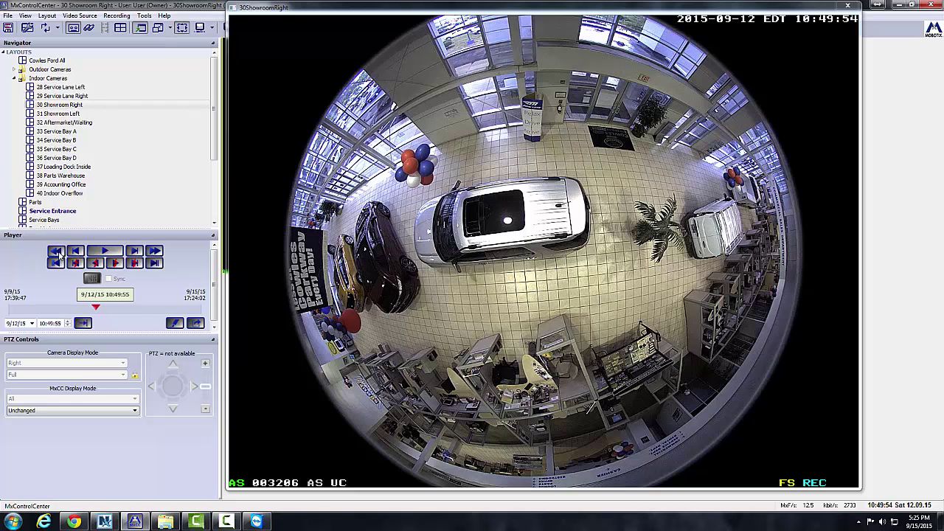
{"action": "left_click", "coordinate": [98, 251]}
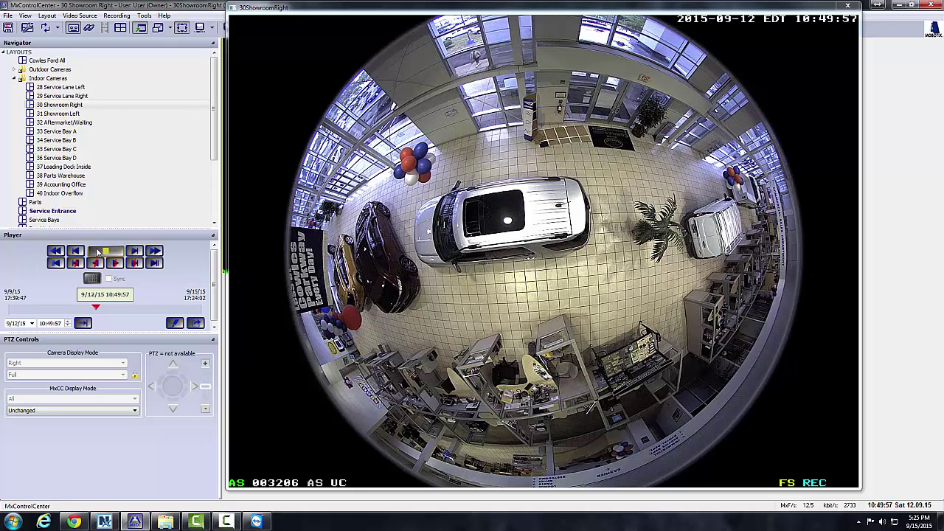
{"action": "left_click", "coordinate": [57, 252]}
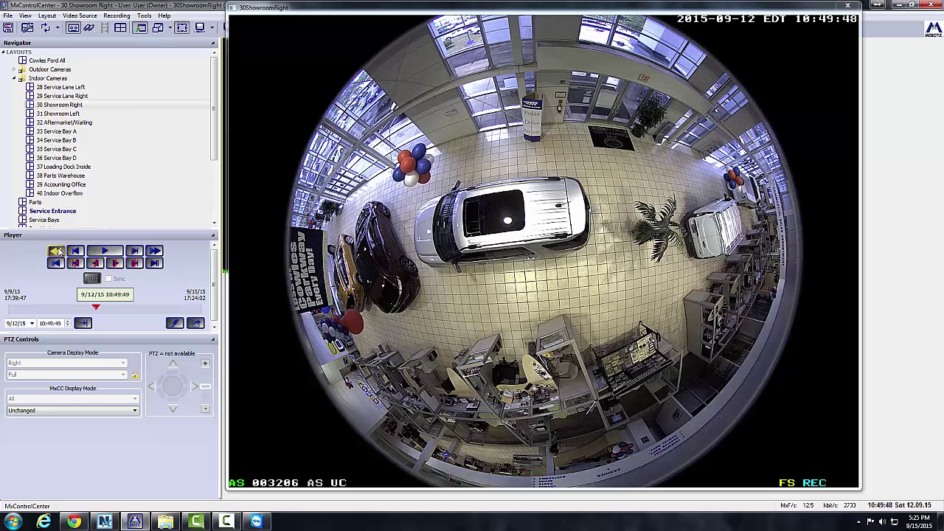
{"action": "left_click", "coordinate": [57, 252]}
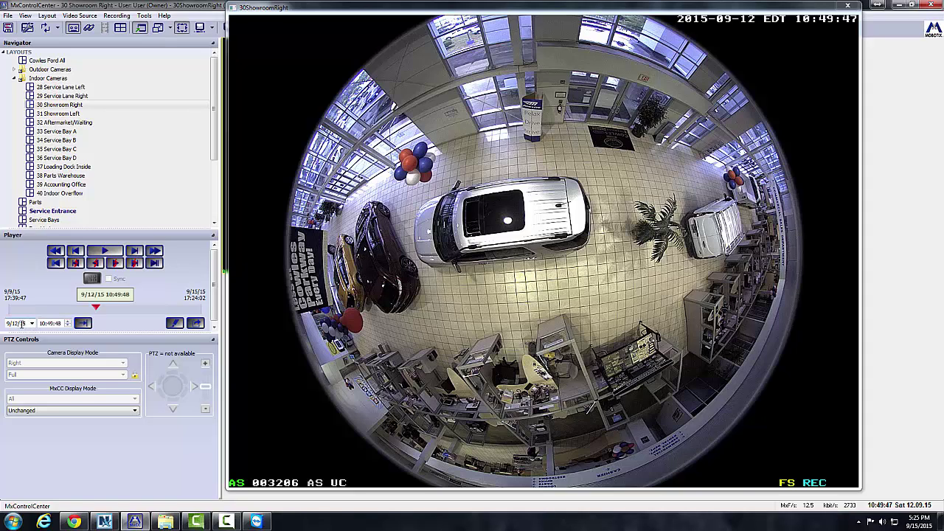
Turn on marker mode at about 10:49:47 and advance the showroom recording to 10:50:07 to mark the incident's time range.
{"action": "left_click", "coordinate": [32, 324]}
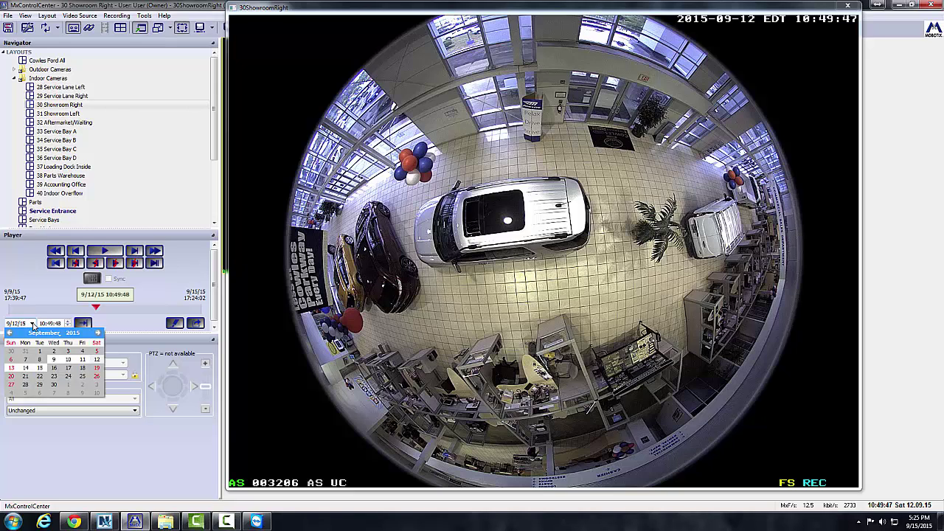
{"action": "left_click", "coordinate": [32, 324]}
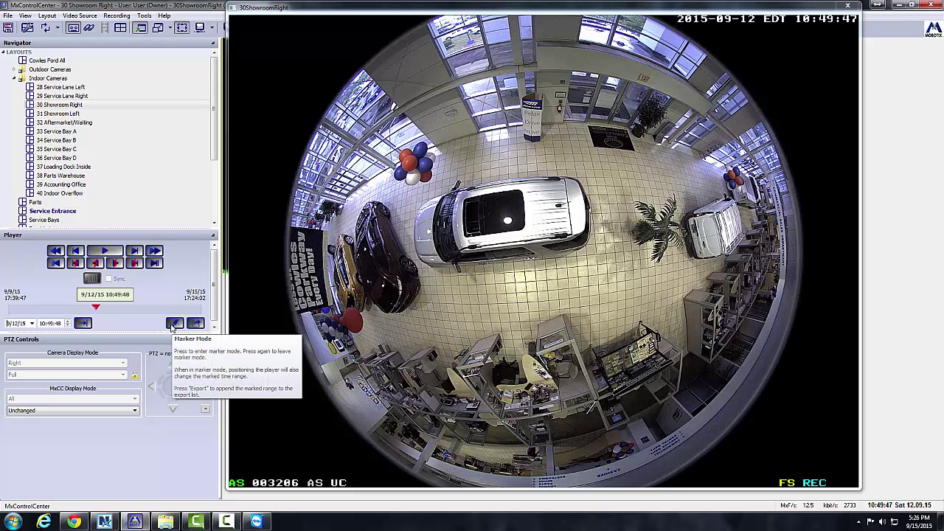
{"action": "left_click", "coordinate": [174, 324]}
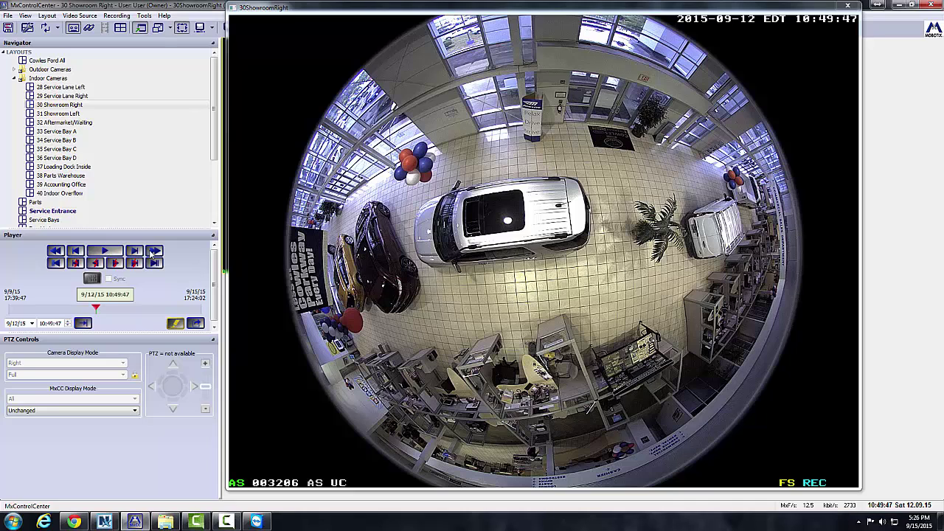
{"action": "left_click", "coordinate": [152, 252]}
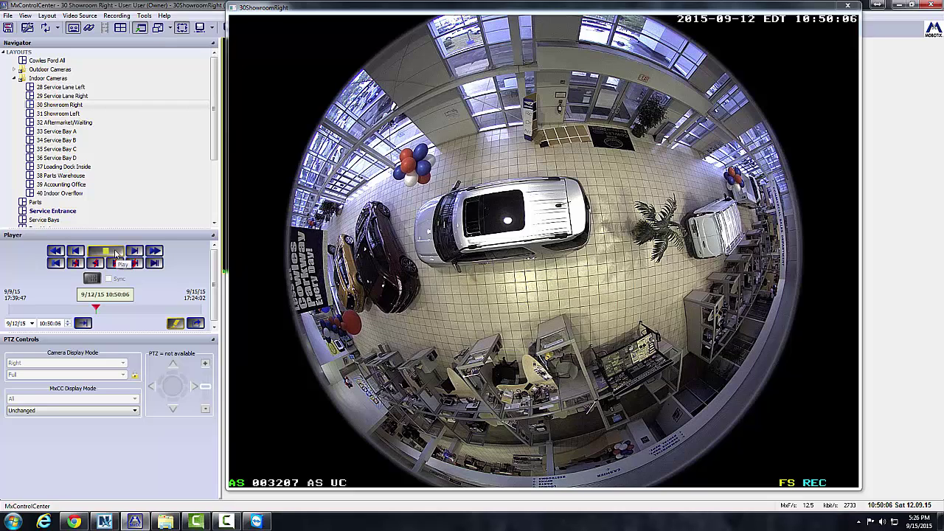
{"action": "left_click", "coordinate": [115, 254]}
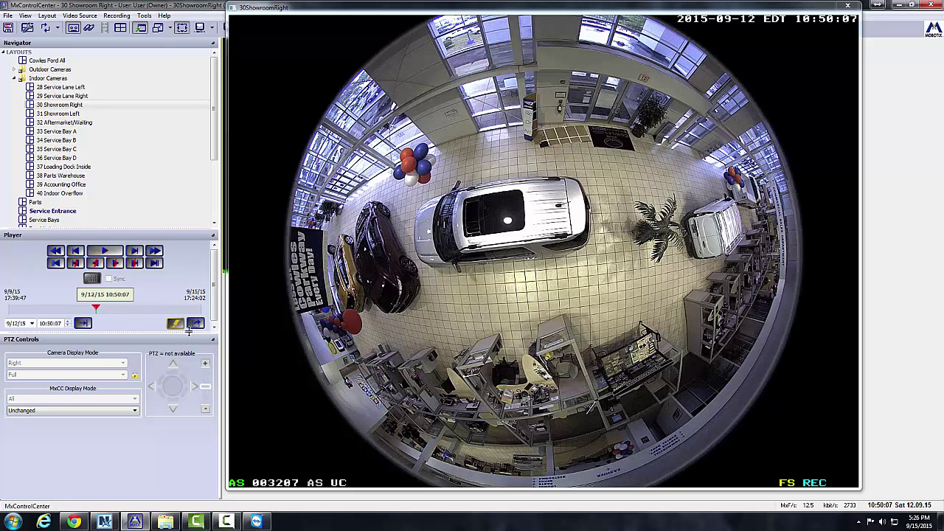
Close the enlarged recording and append the marked range, extended to 10:50:08, to the export list.
{"action": "left_click", "coordinate": [849, 7]}
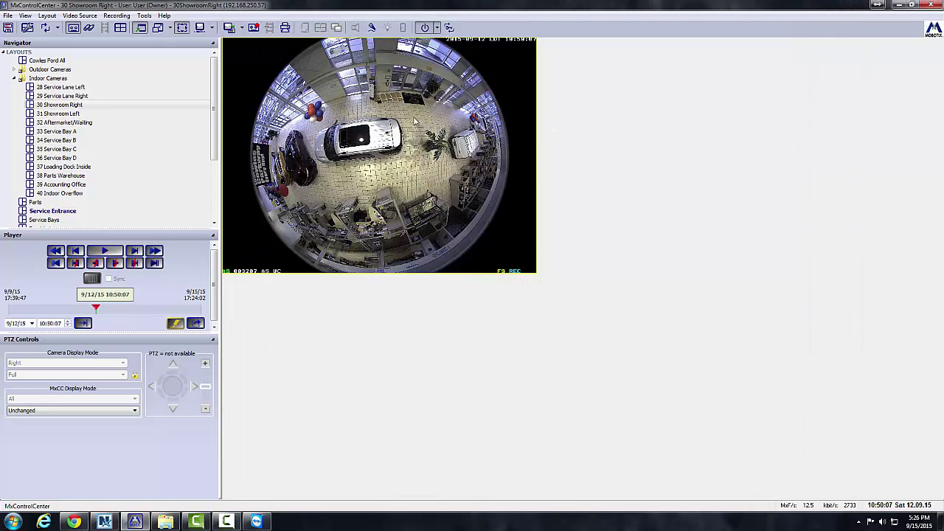
{"action": "left_click", "coordinate": [114, 253]}
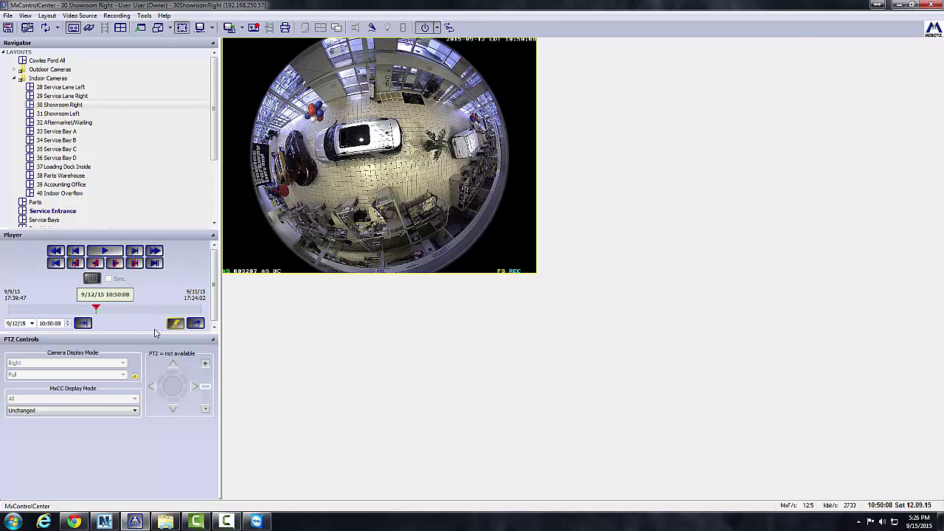
{"action": "left_click", "coordinate": [196, 326]}
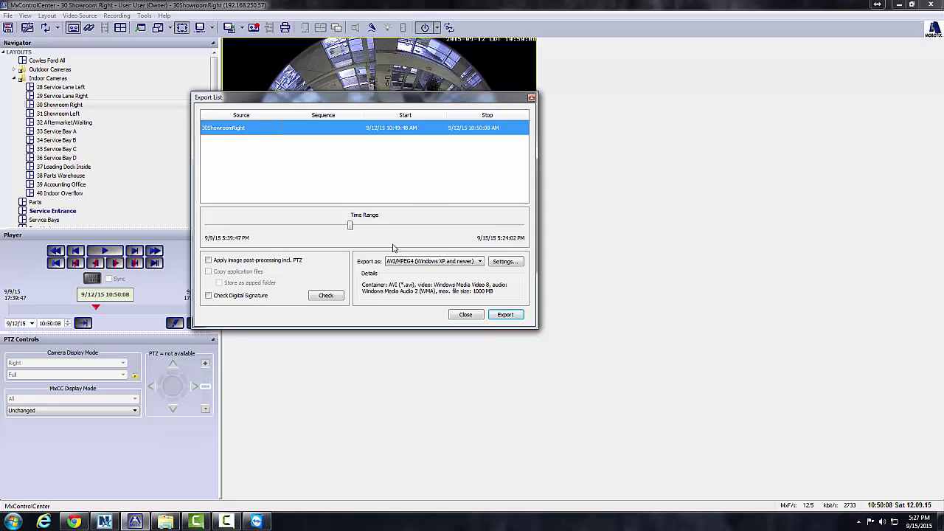
Try the MxPEG(*.mxg) export format and return to AVI/MPEG4 (Windows XP and newer).
{"action": "left_click", "coordinate": [476, 264]}
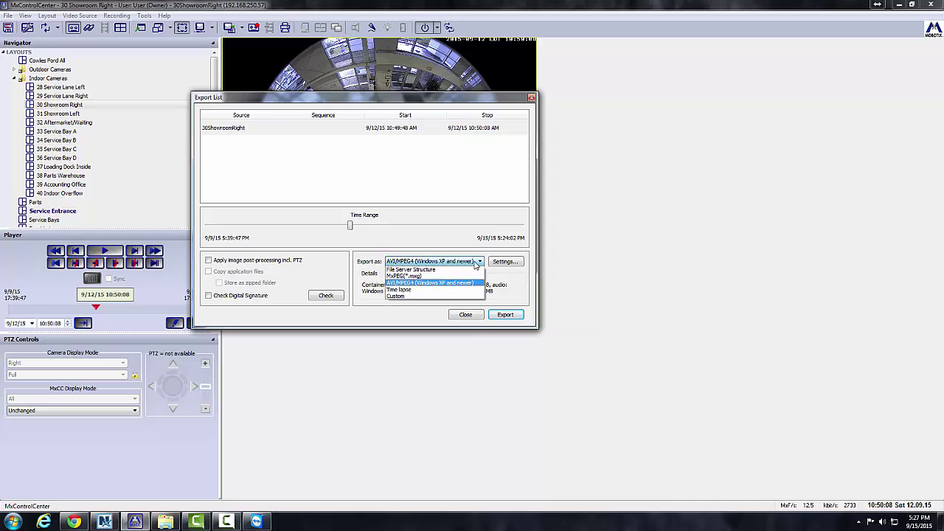
{"action": "left_click", "coordinate": [403, 271]}
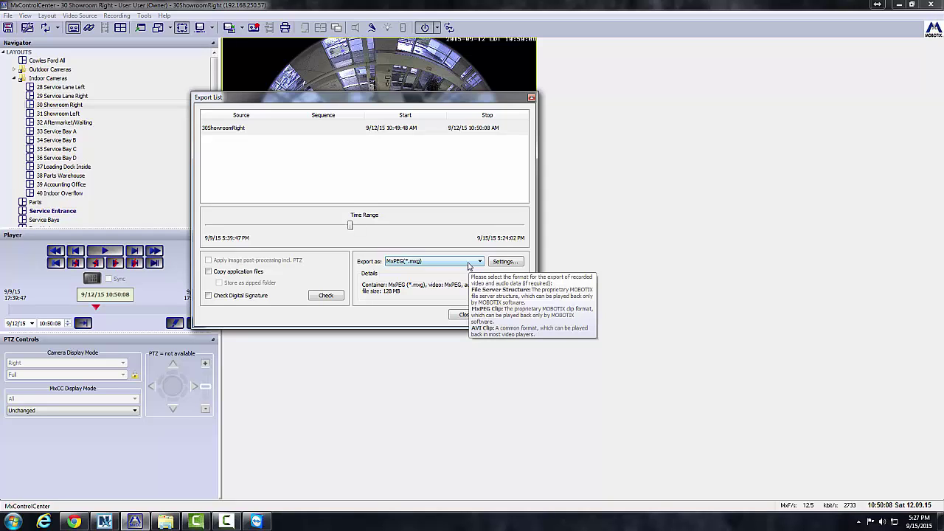
{"action": "left_click", "coordinate": [468, 264]}
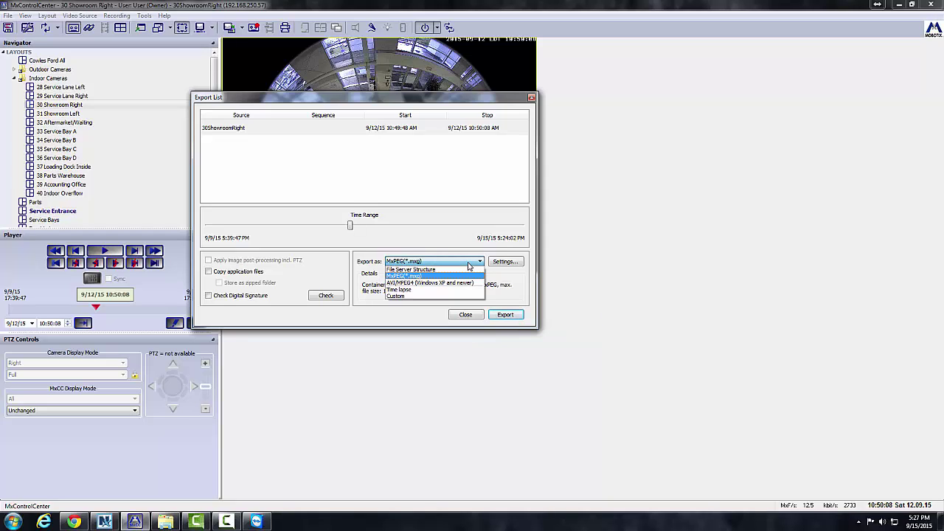
{"action": "left_click", "coordinate": [436, 283]}
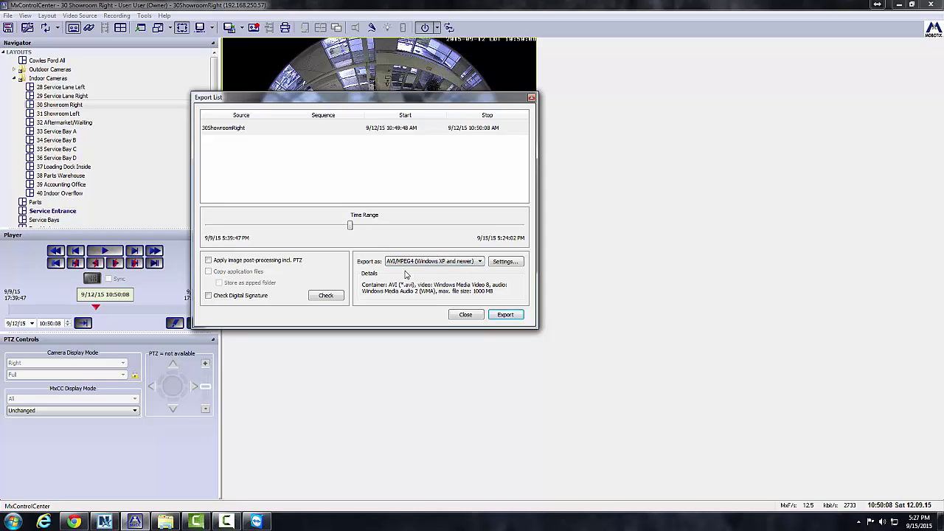
Start exporting the clip as 30ShowroomRight.avi into the Cowles Ford folder and cancel the save.
{"action": "left_click", "coordinate": [505, 315]}
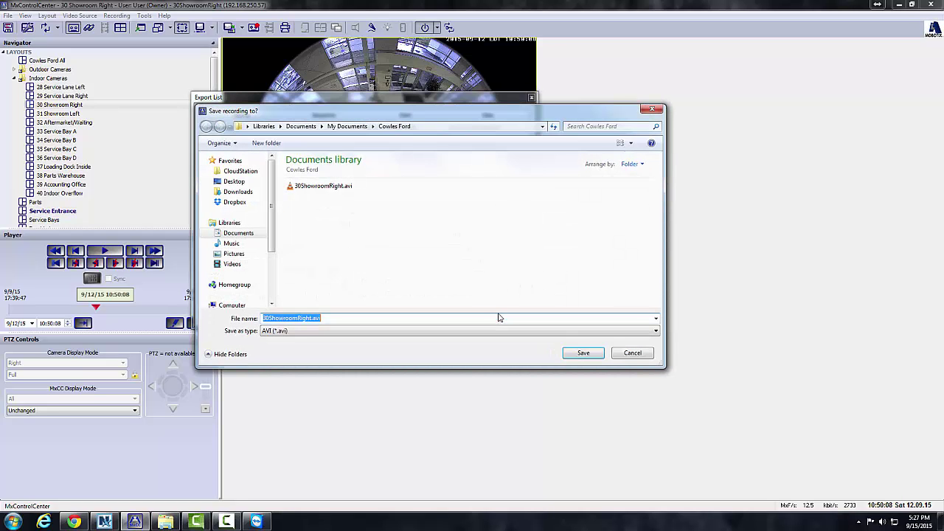
{"action": "left_click", "coordinate": [313, 318]}
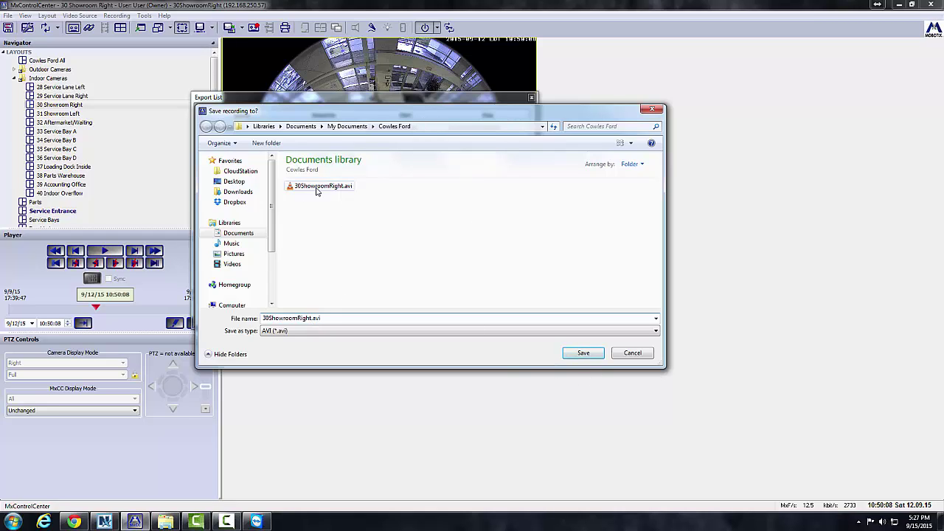
{"action": "left_click", "coordinate": [633, 353]}
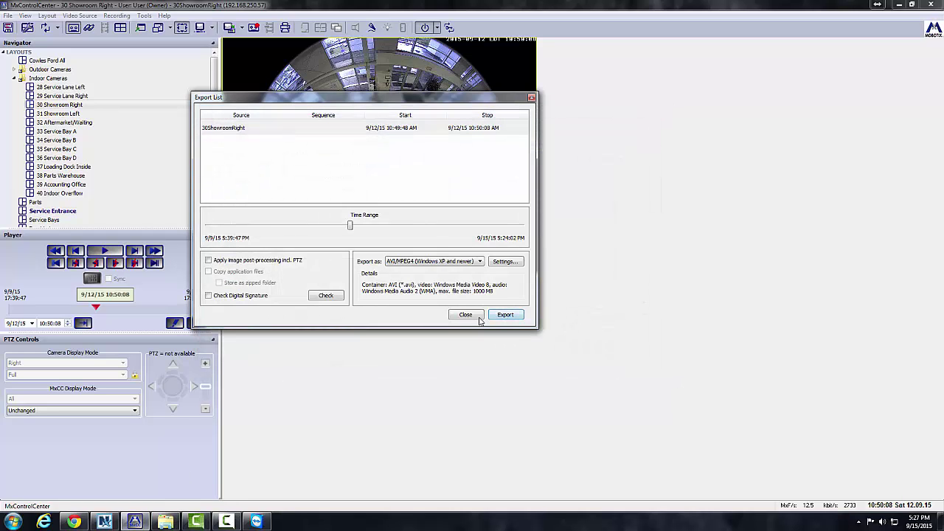
Delete the 30ShowroomRight entry from the export list and close the list.
{"action": "left_click", "coordinate": [446, 128]}
{"action": "left_click", "coordinate": [446, 131]}
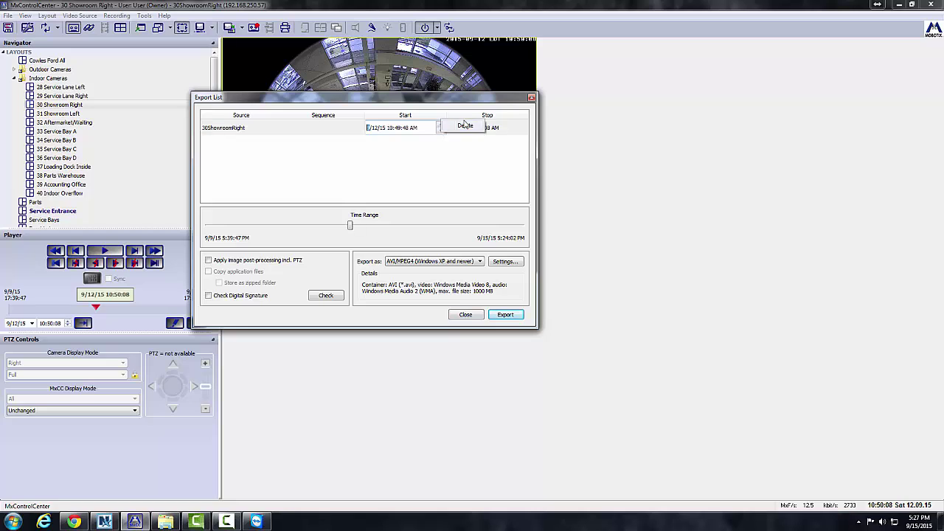
{"action": "left_click", "coordinate": [466, 315]}
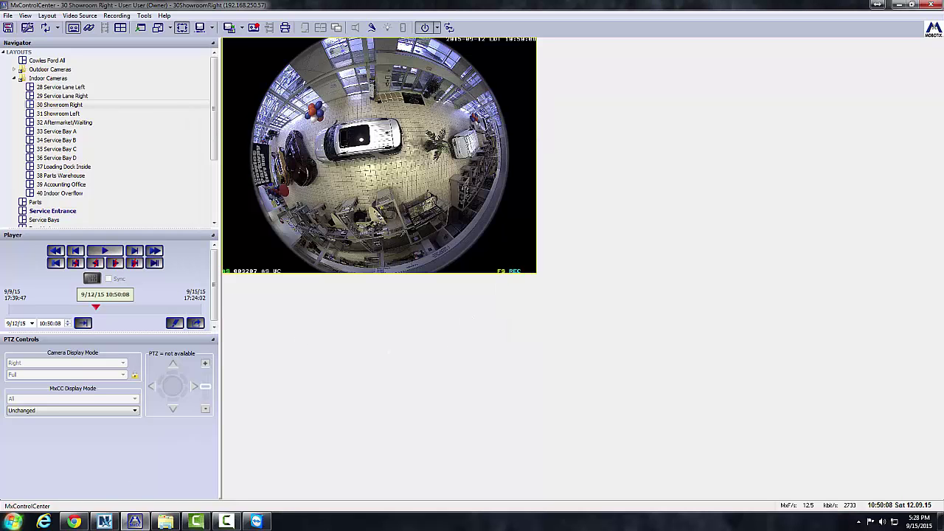
Switch to Windows Explorer, play 30ShowroomRight.avi from the Cowles Ford folder in VLC media player, and lower the system volume during playback.
{"action": "left_click", "coordinate": [174, 524]}
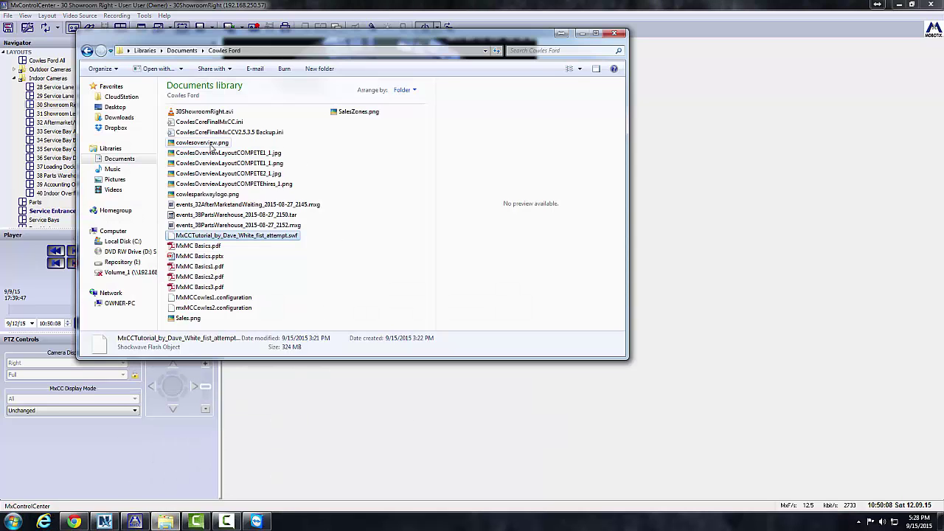
{"action": "double_click", "coordinate": [205, 110]}
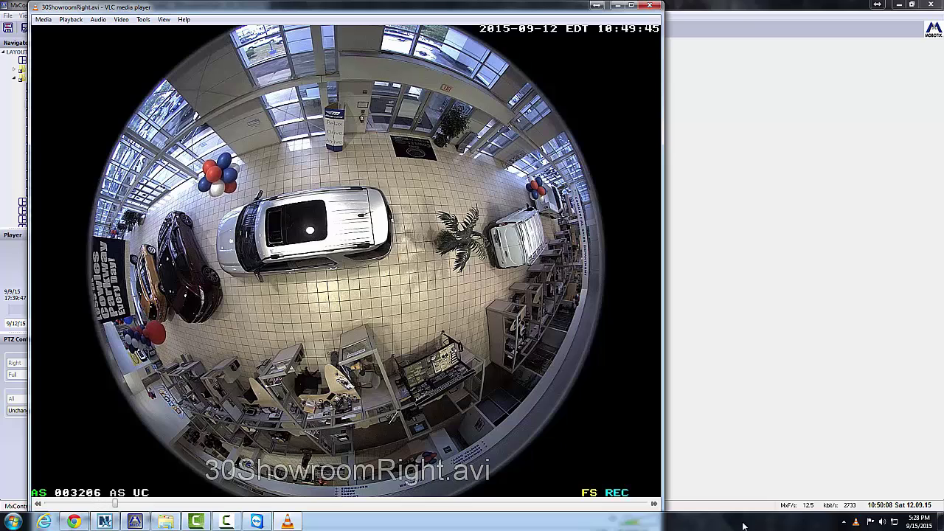
{"action": "left_click", "coordinate": [882, 521]}
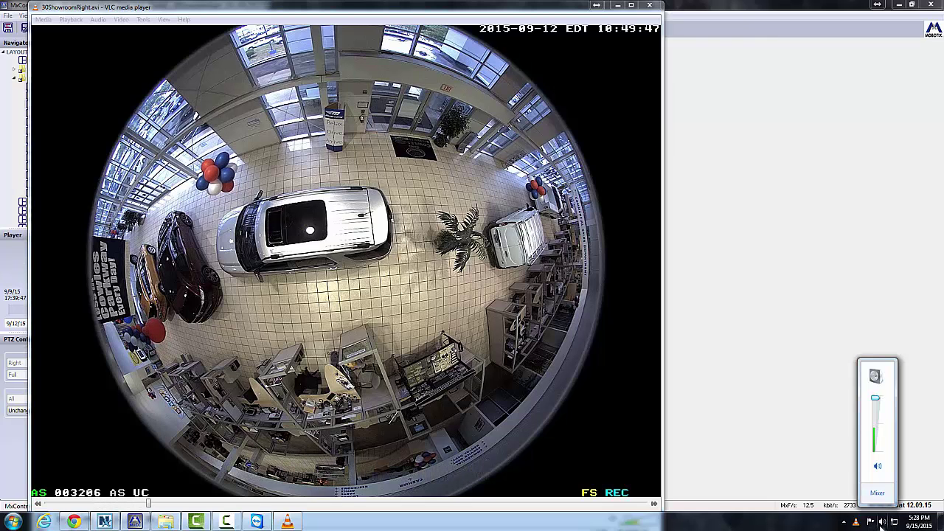
{"action": "scroll", "coordinate": [879, 525], "scroll_direction": "down", "scroll_amount": 5}
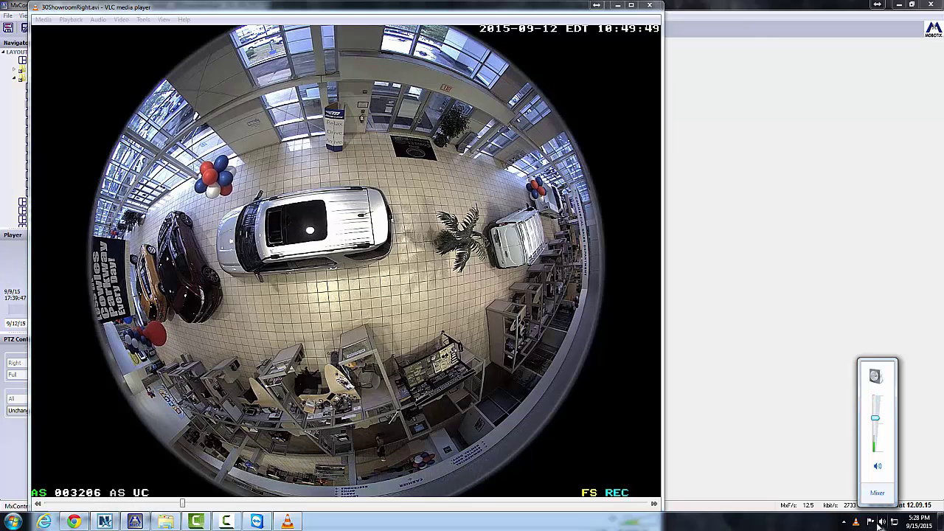
{"action": "scroll", "coordinate": [879, 525], "scroll_direction": "down", "scroll_amount": 3}
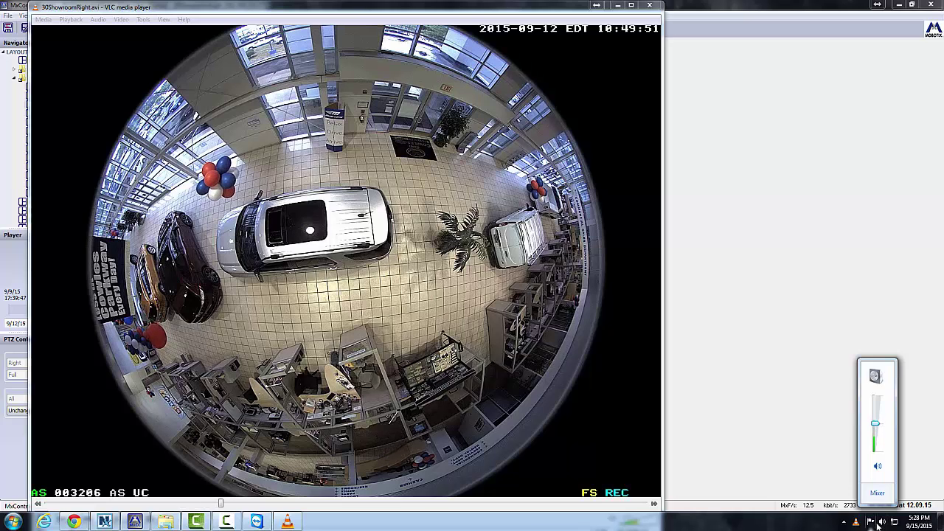
{"action": "scroll", "coordinate": [825, 521], "scroll_direction": "down", "scroll_amount": 4}
{"action": "scroll", "coordinate": [819, 521], "scroll_direction": "down", "scroll_amount": 2}
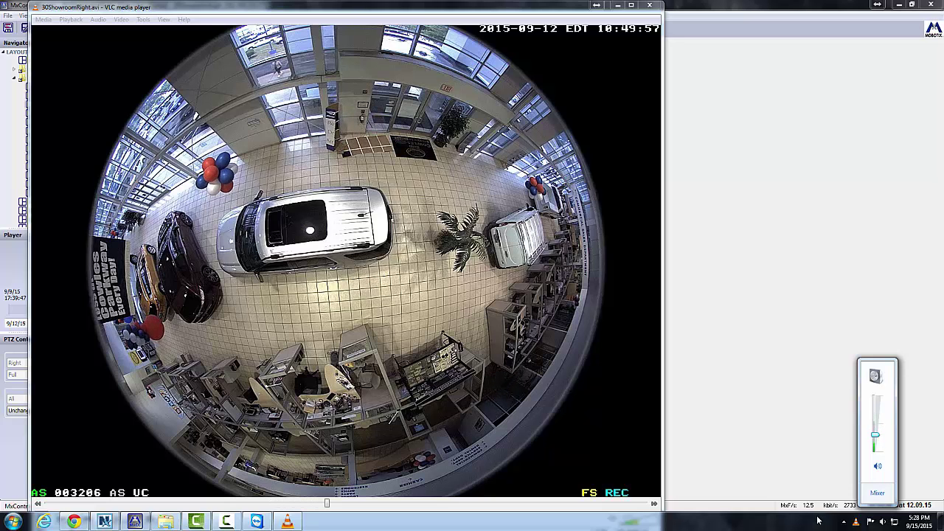
{"action": "scroll", "coordinate": [818, 521], "scroll_direction": "down", "scroll_amount": 2}
{"action": "scroll", "coordinate": [818, 521], "scroll_direction": "down", "scroll_amount": 1}
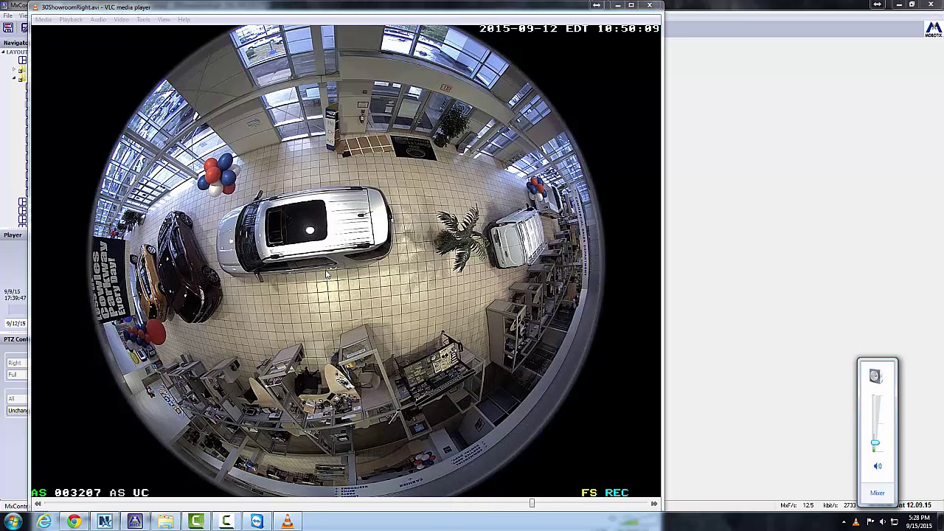
{"action": "left_click", "coordinate": [649, 6]}
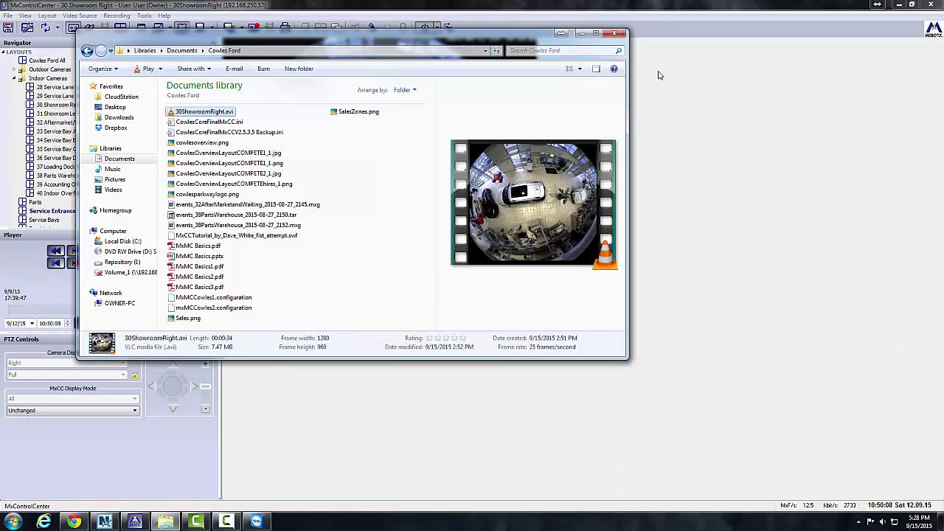
{"action": "left_click", "coordinate": [616, 35]}
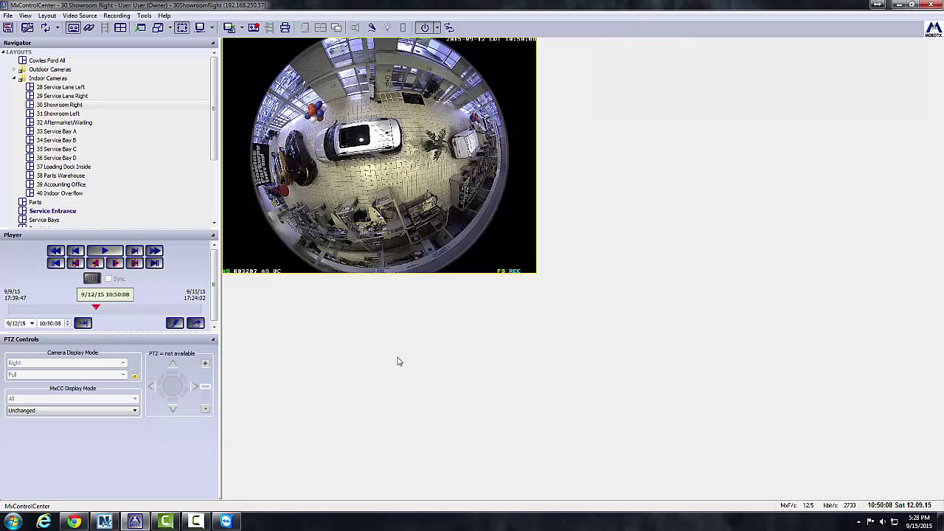
Collapse the Indoor Cameras folder and open Video Search for 30ShowroomRight to view the 10:03:35 event enlarged.
{"action": "left_click", "coordinate": [14, 78]}
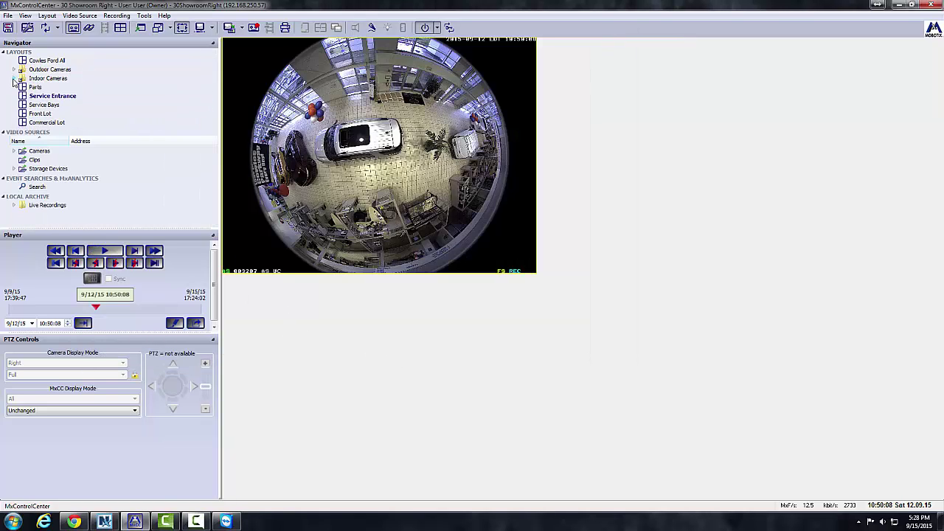
{"action": "left_click", "coordinate": [90, 28]}
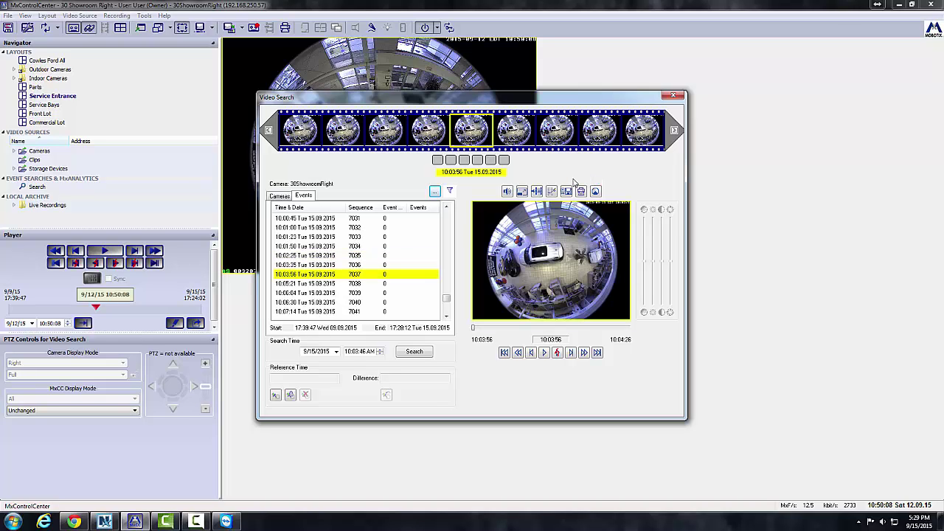
{"action": "double_click", "coordinate": [429, 133]}
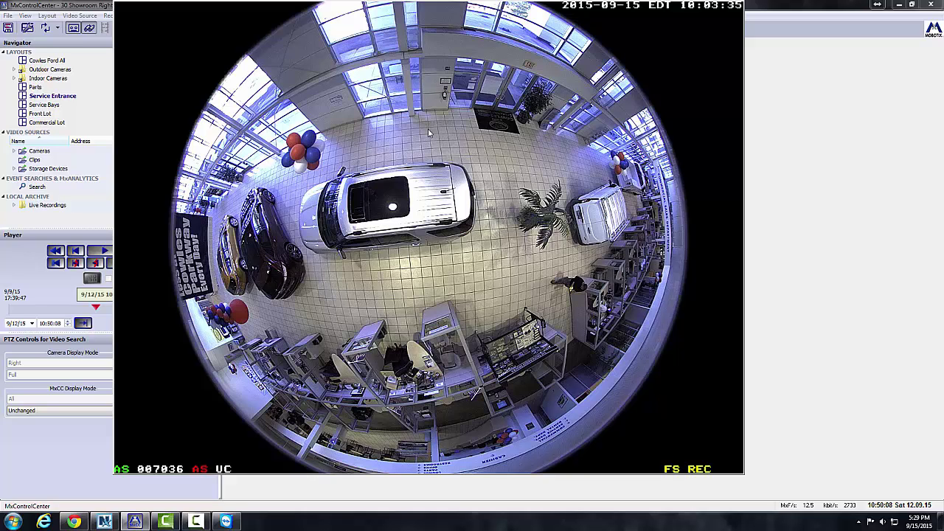
{"action": "key", "text": "Escape"}
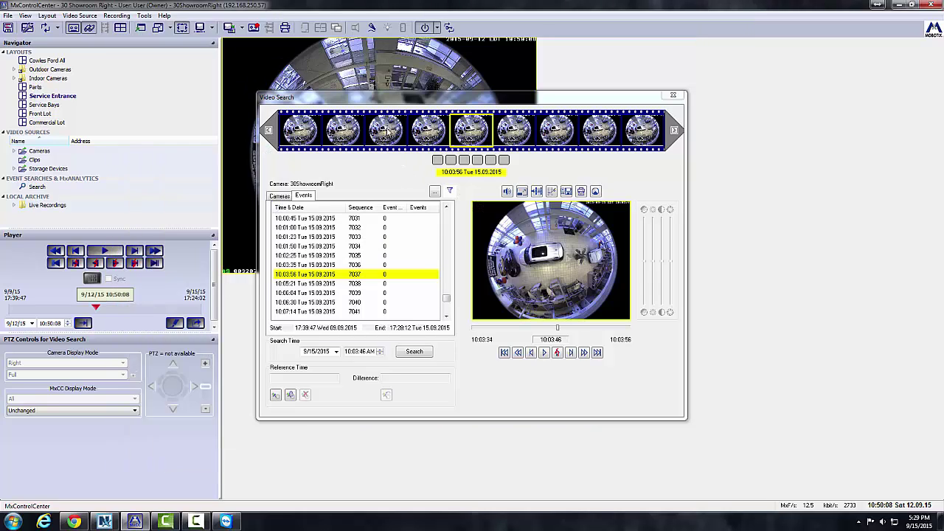
View the 9/15 showroom events from 10:02:25, 10:01:50 and 10:07:14 enlarged, one after another.
{"action": "double_click", "coordinate": [387, 131]}
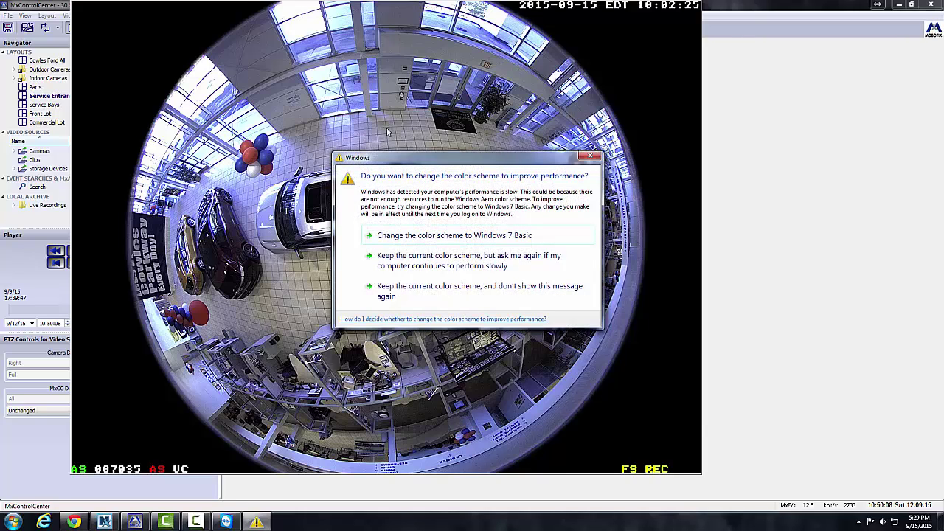
{"action": "double_click", "coordinate": [387, 131]}
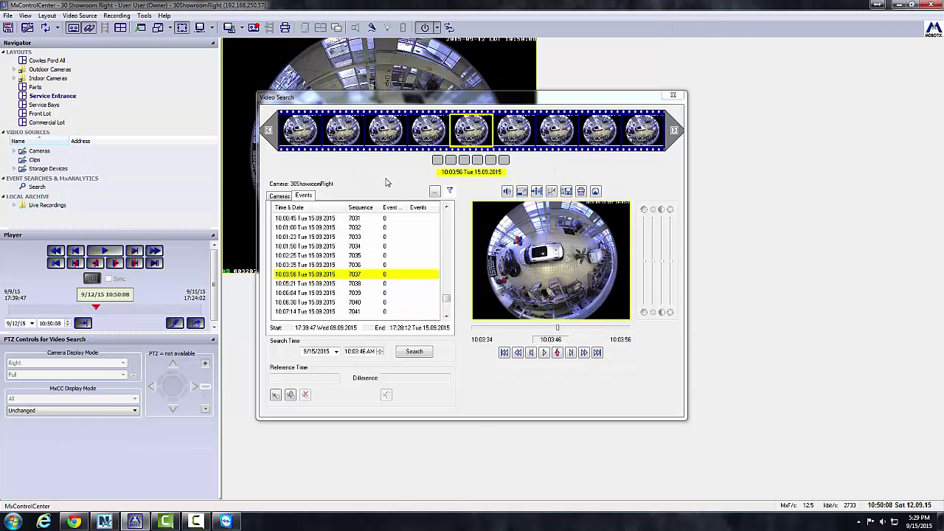
{"action": "double_click", "coordinate": [345, 129]}
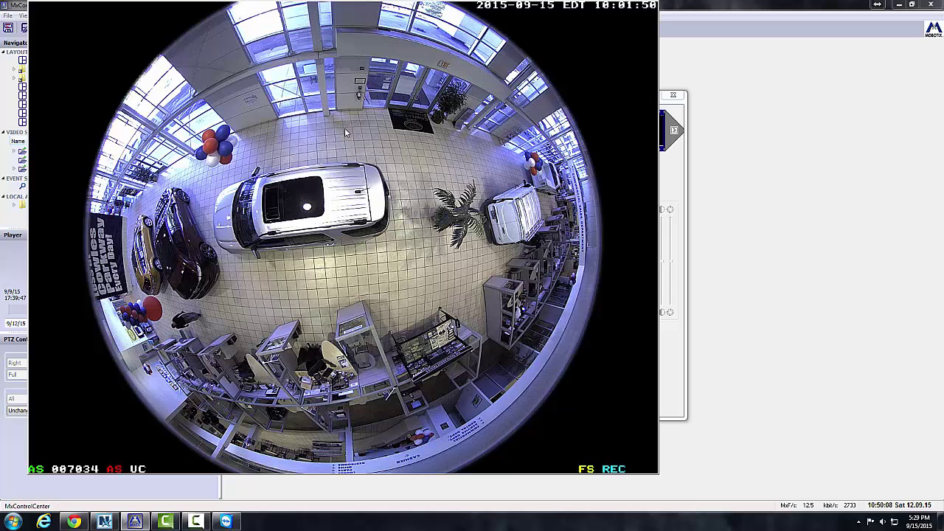
{"action": "double_click", "coordinate": [382, 202]}
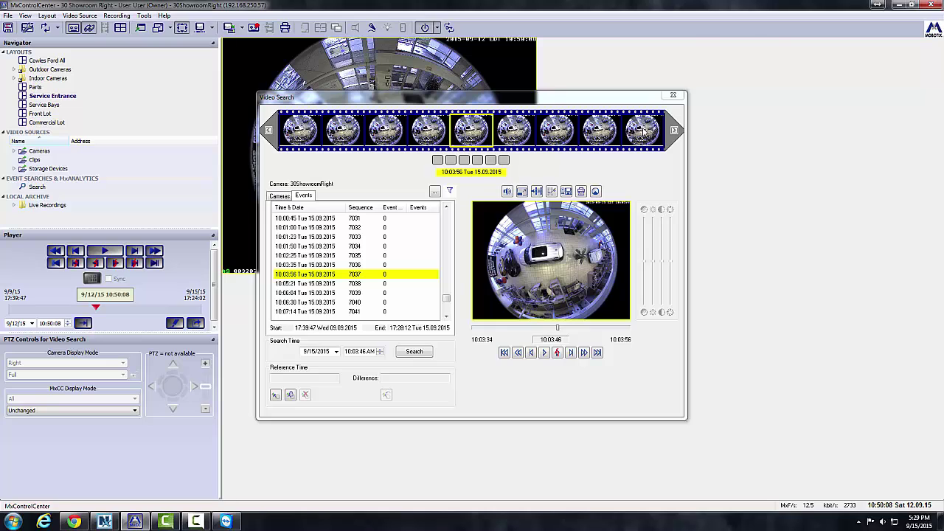
{"action": "double_click", "coordinate": [643, 131]}
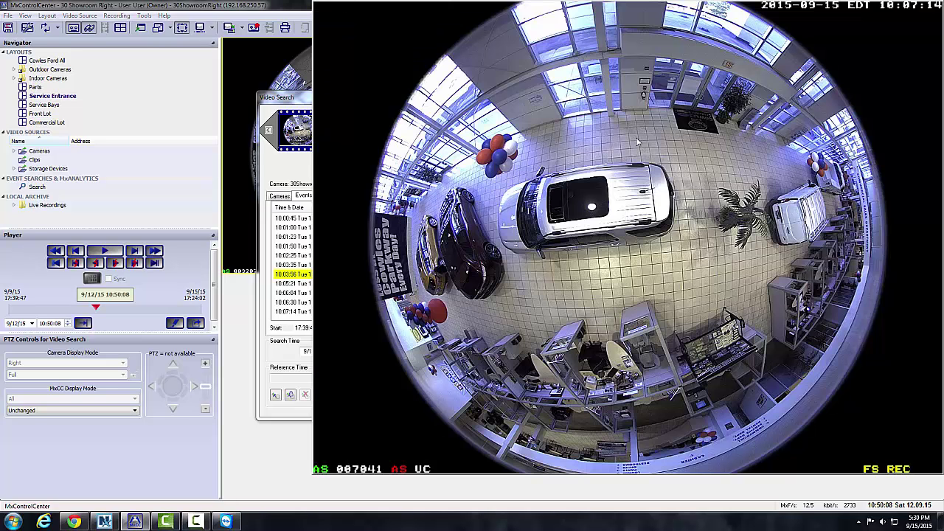
Close the enlarged 10:07:14 event, then view the 9/15 10:02:25 event enlarged and keep it selected in Video Search.
{"action": "left_click", "coordinate": [632, 149]}
{"action": "double_click", "coordinate": [385, 133]}
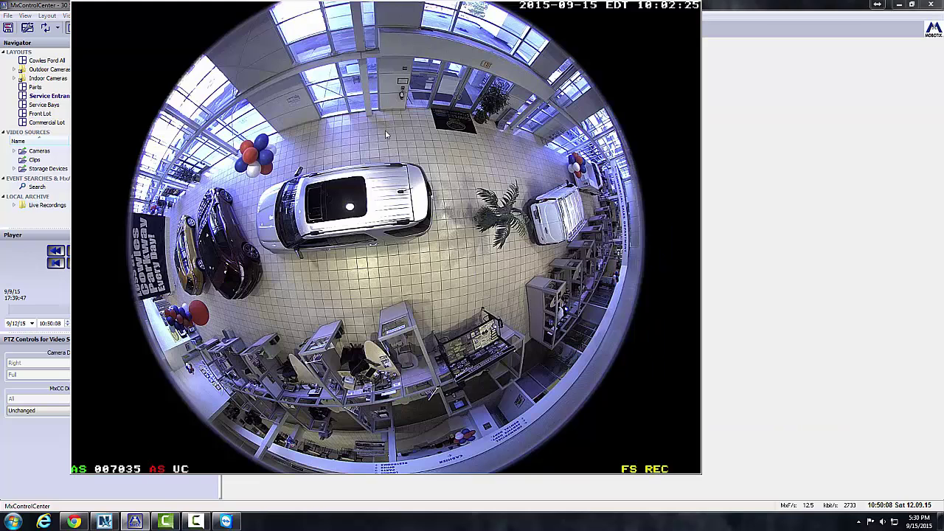
{"action": "left_click", "coordinate": [375, 207]}
{"action": "left_click", "coordinate": [385, 133]}
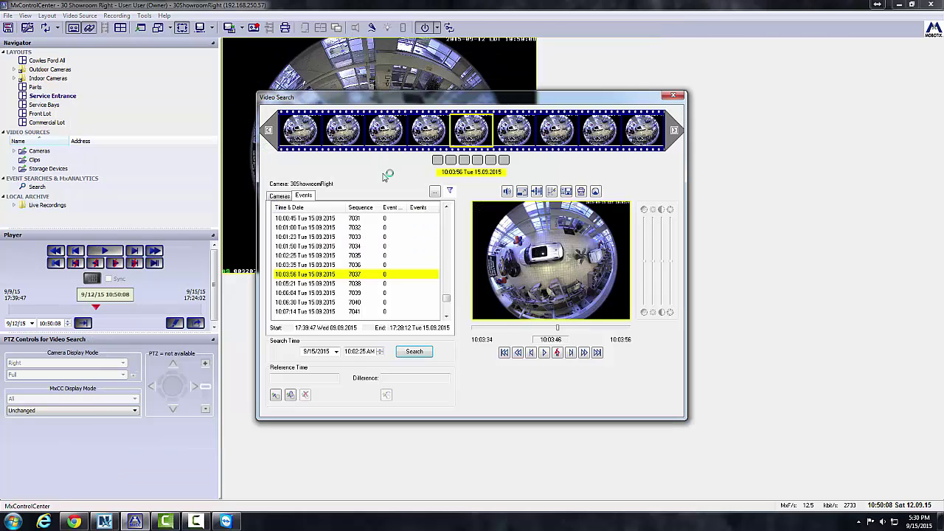
{"action": "double_click", "coordinate": [474, 135]}
{"action": "left_click", "coordinate": [475, 135]}
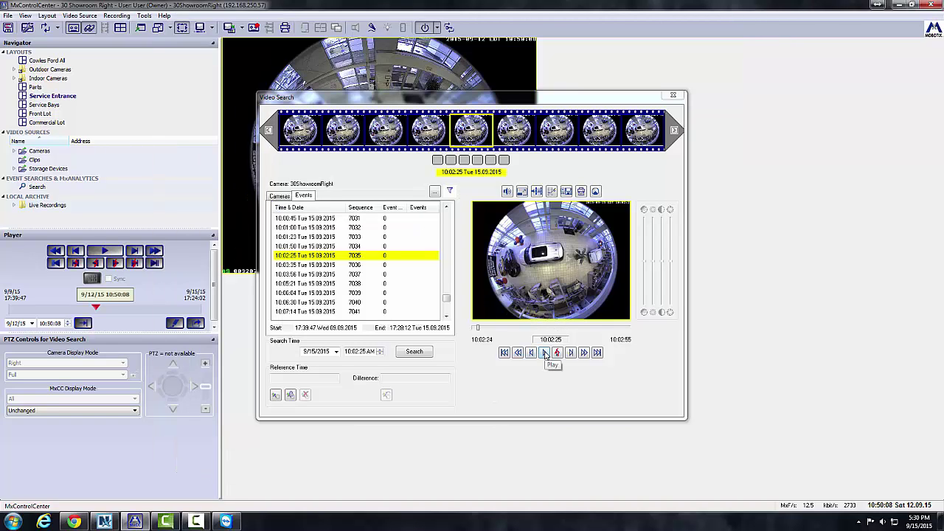
Play the 10:02:25 event, show it in a full-size window, and arrange that window beside Video Search.
{"action": "left_click", "coordinate": [544, 353]}
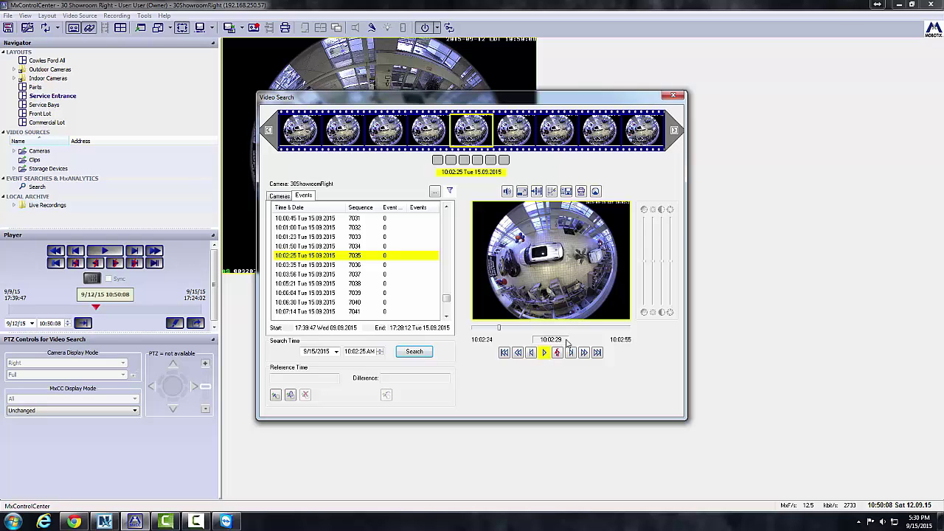
{"action": "double_click", "coordinate": [554, 283]}
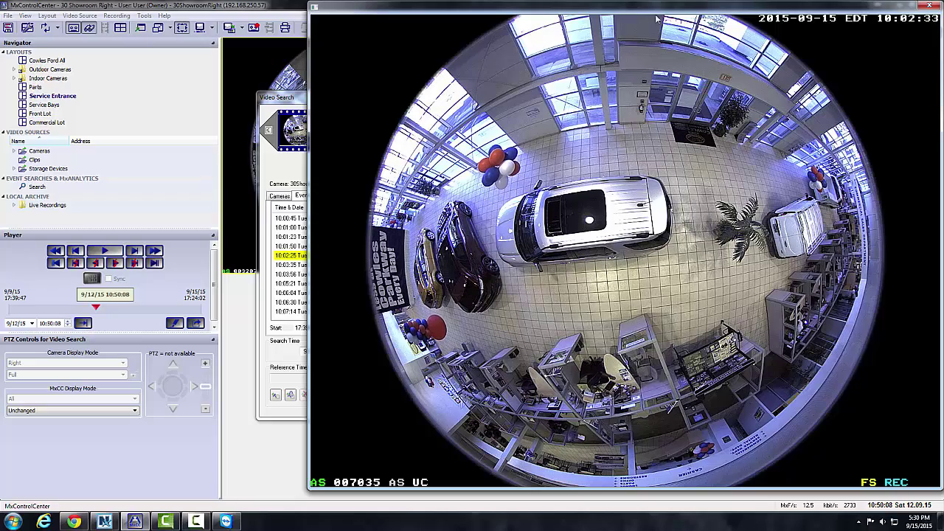
{"action": "left_click_drag", "start_coordinate": [565, 0], "coordinate": [568, 4]}
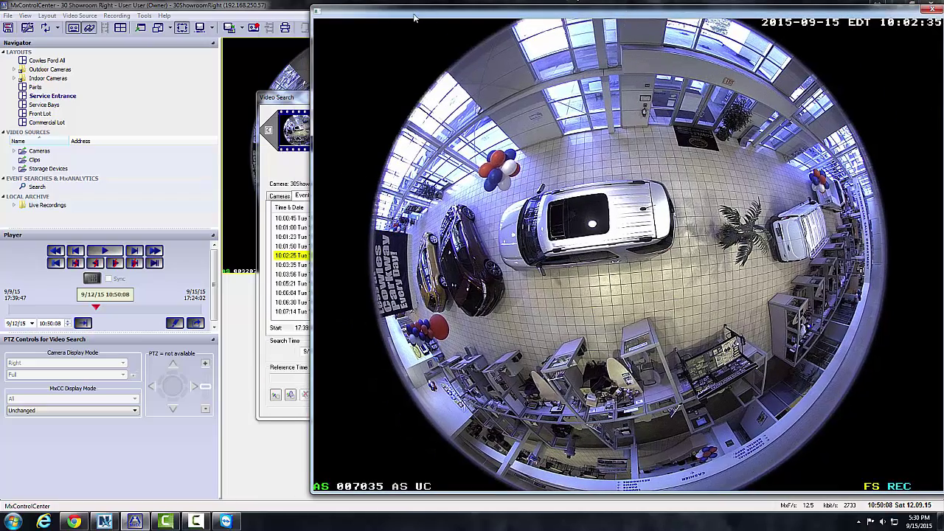
{"action": "left_click_drag", "start_coordinate": [285, 99], "coordinate": [99, 88]}
{"action": "left_click_drag", "start_coordinate": [462, 20], "coordinate": [527, 28]}
Review the 10:02:25 event by rewinding, fast-forwarding, and stepping one image backward and forward.
{"action": "left_click", "coordinate": [361, 310]}
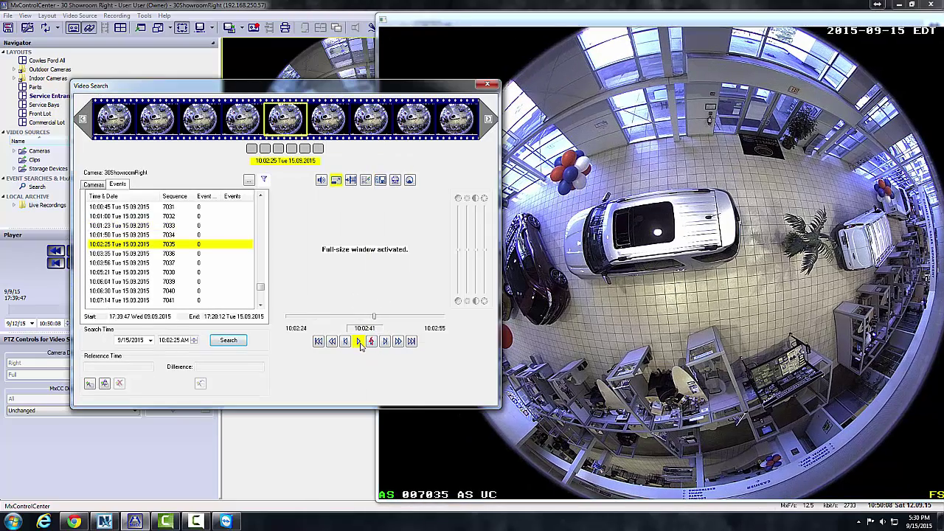
{"action": "left_click", "coordinate": [335, 343]}
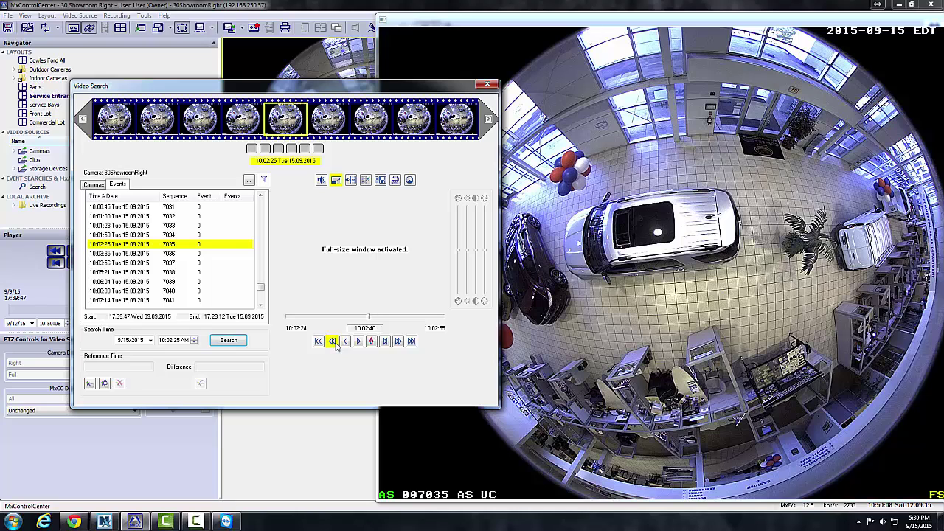
{"action": "left_click", "coordinate": [398, 341]}
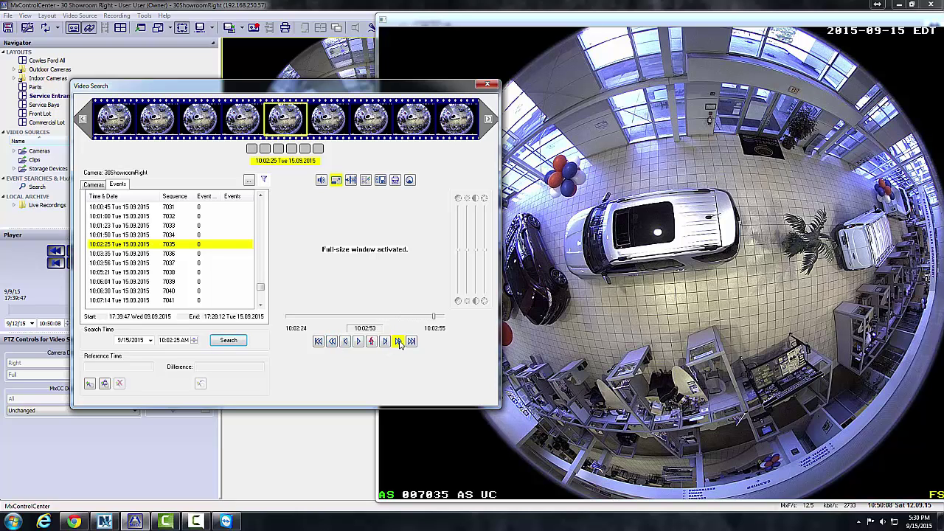
{"action": "left_click", "coordinate": [346, 341]}
{"action": "left_click", "coordinate": [348, 341]}
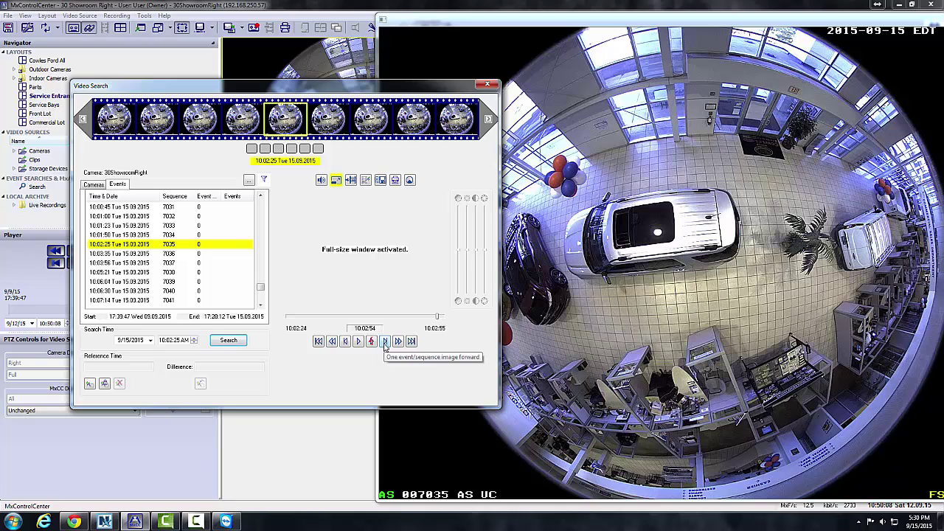
{"action": "left_click", "coordinate": [385, 342]}
Close the full-size event window and move the Video Search window toward the middle of the screen.
{"action": "left_click", "coordinate": [936, 6]}
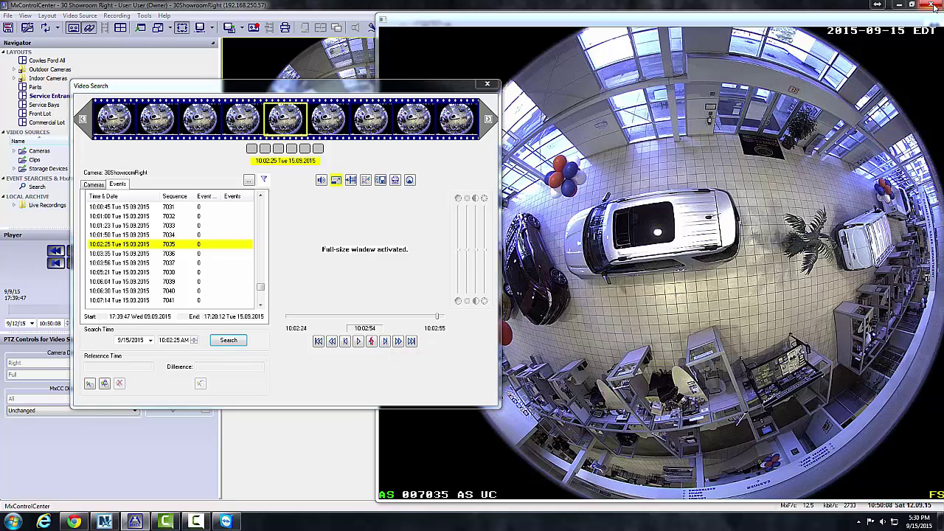
{"action": "left_click", "coordinate": [529, 284]}
{"action": "left_click", "coordinate": [876, 4]}
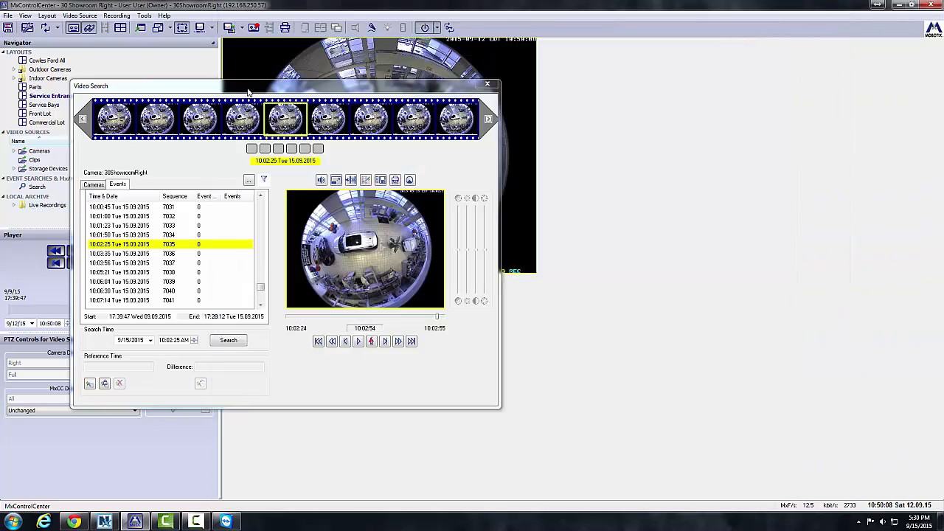
{"action": "left_click_drag", "start_coordinate": [249, 91], "coordinate": [468, 94]}
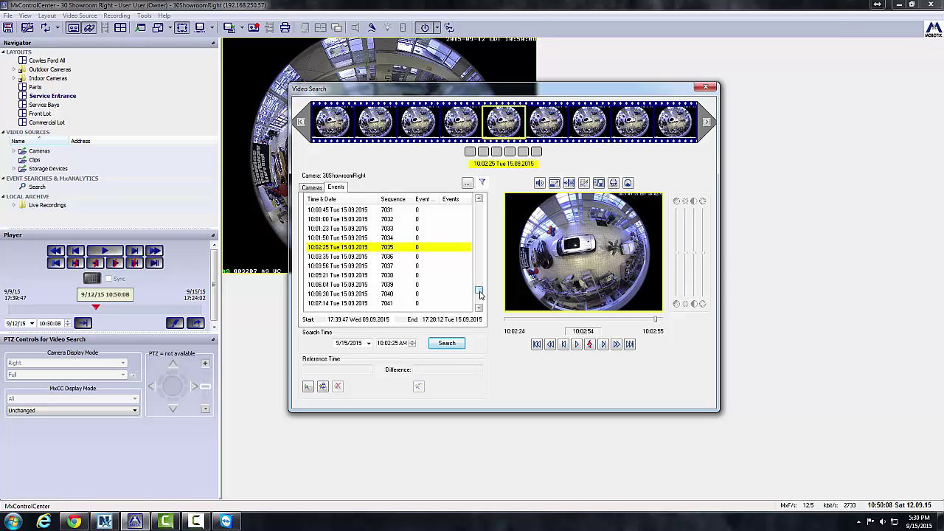
Browse the 30ShowroomRight event list back to 9/12/2015 and bring up the 09:29:09 event image.
{"action": "left_click_drag", "start_coordinate": [481, 295], "coordinate": [478, 248]}
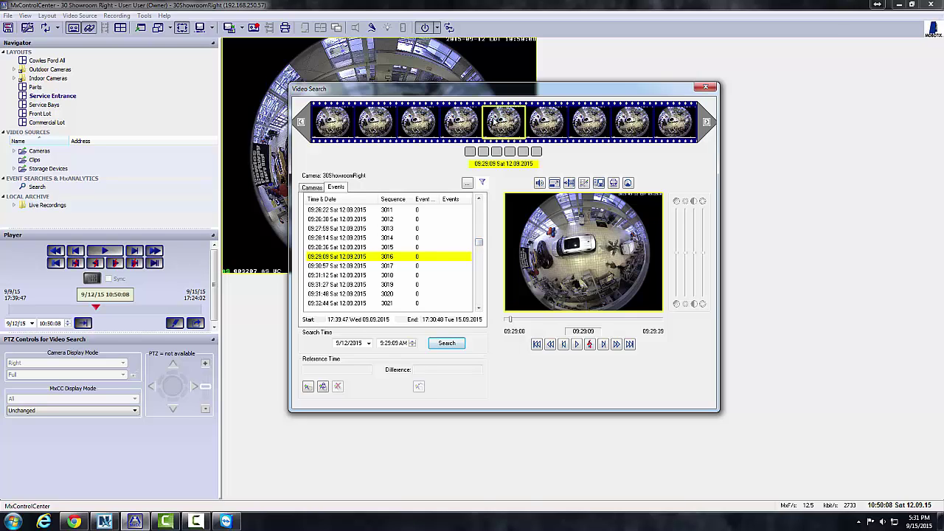
{"action": "left_click", "coordinate": [502, 124]}
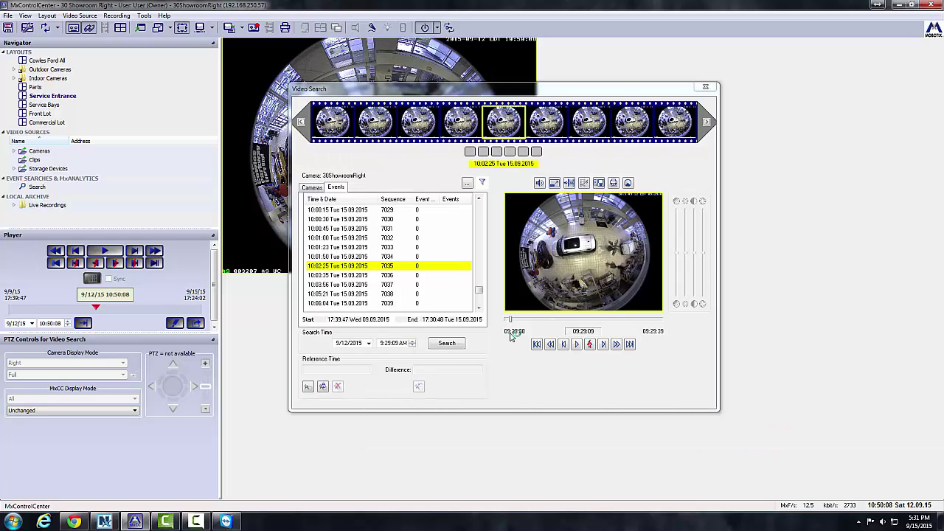
Open the export list from Video Search to check the 30ShowroomRight entry, and close it without exporting.
{"action": "left_click", "coordinate": [322, 387]}
{"action": "left_click", "coordinate": [598, 185]}
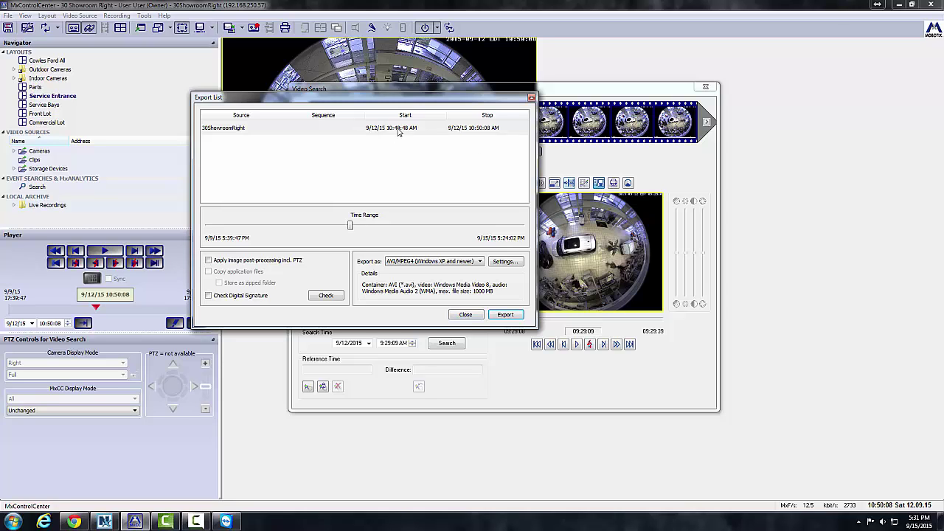
{"action": "left_click", "coordinate": [532, 99]}
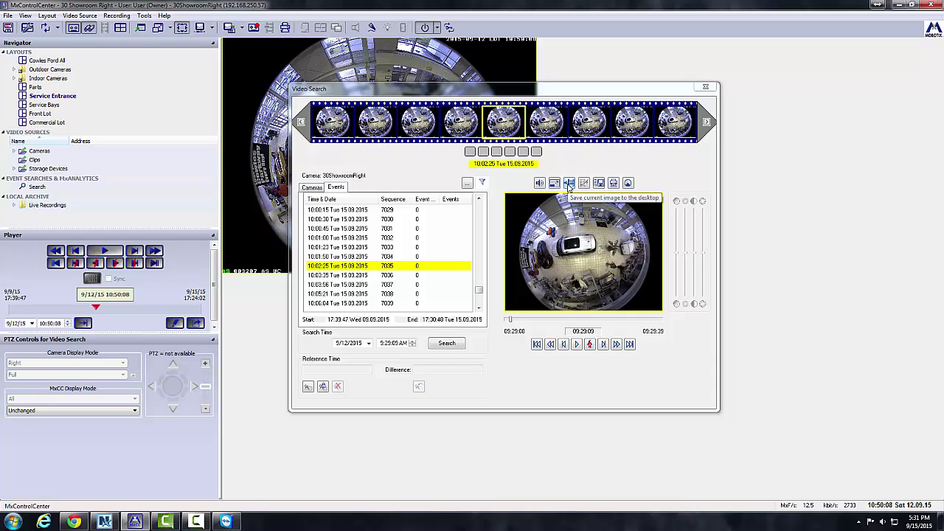
Play the 9/12 09:29:09 event to 09:29:12 and save that image to the desktop.
{"action": "left_click", "coordinate": [574, 349]}
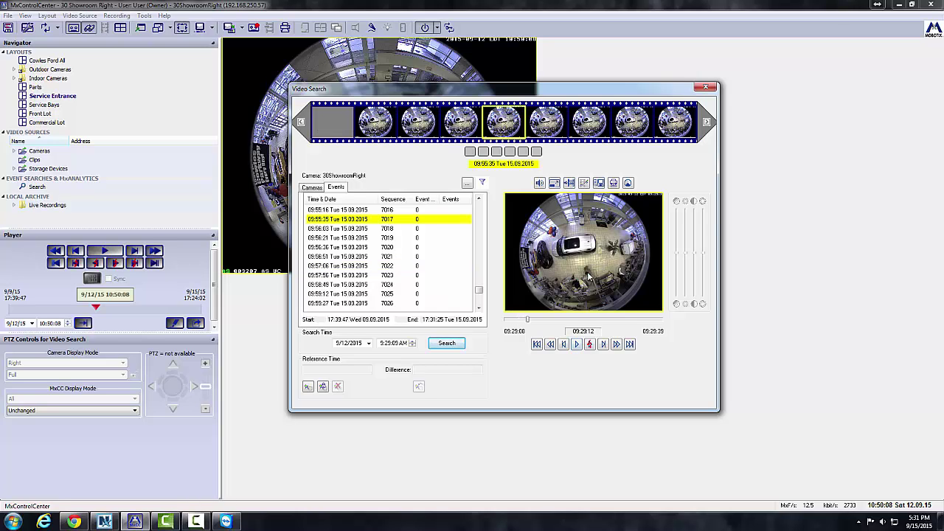
{"action": "left_click", "coordinate": [570, 183]}
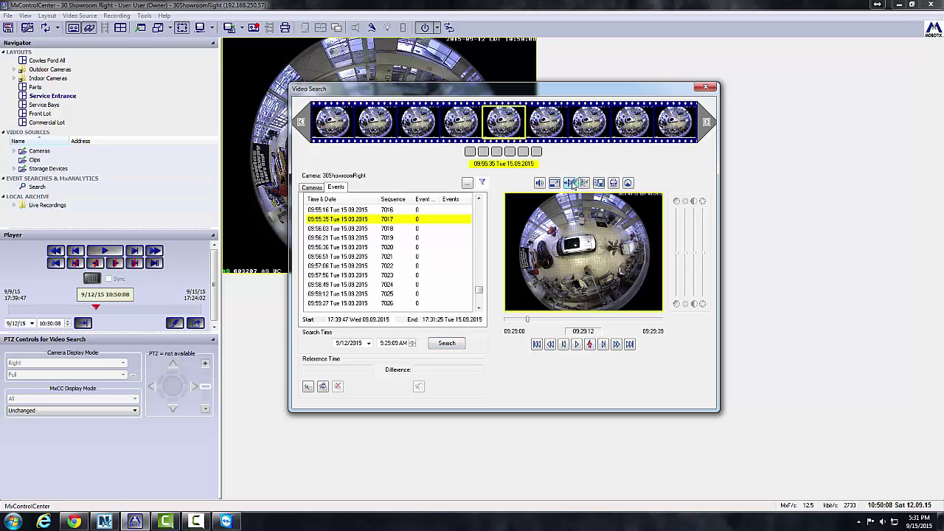
Clear the MxControlCenter windows from the desktop and view the saved 30Showroom images in Picasa Photo Viewer.
{"action": "left_click", "coordinate": [878, 4]}
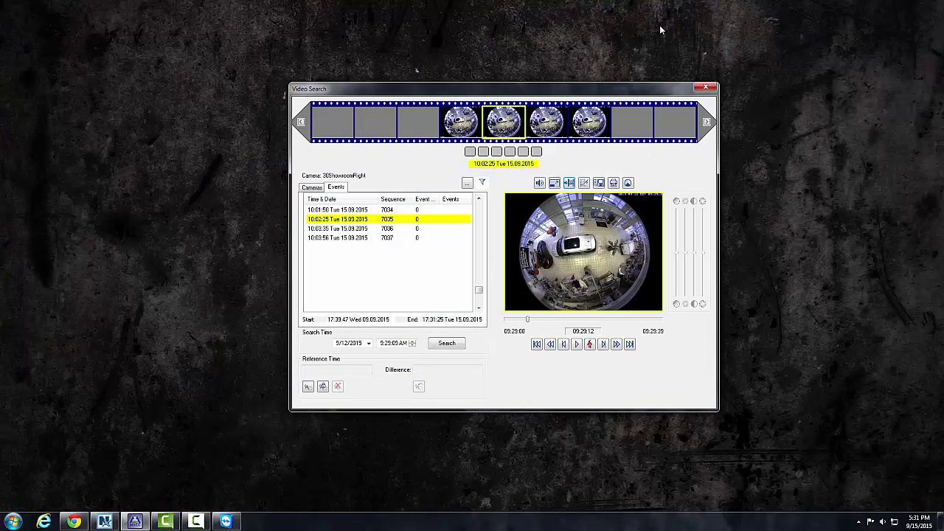
{"action": "left_click", "coordinate": [706, 88]}
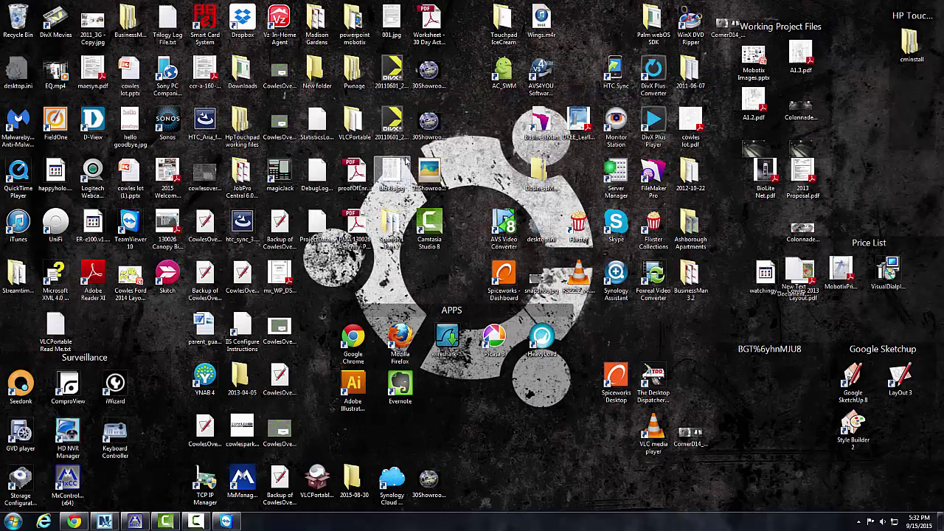
{"action": "double_click", "coordinate": [429, 174]}
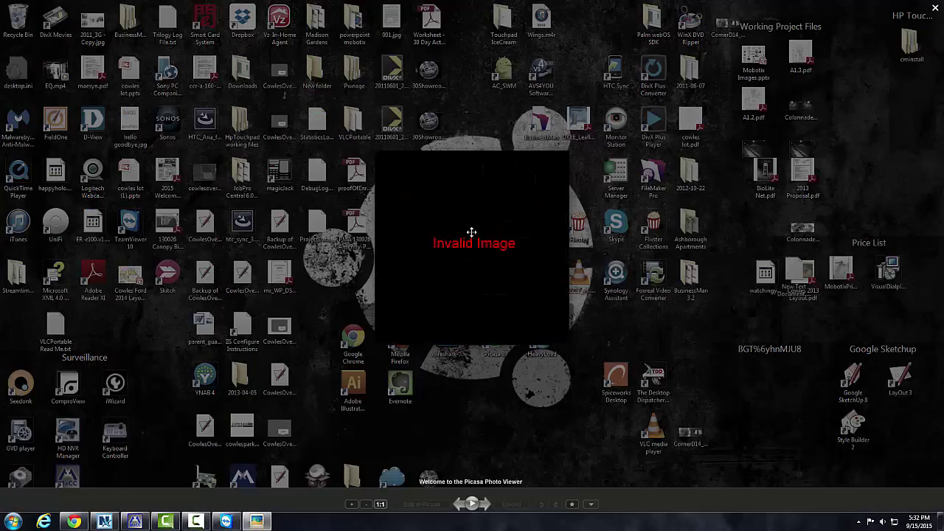
{"action": "left_click", "coordinate": [429, 122]}
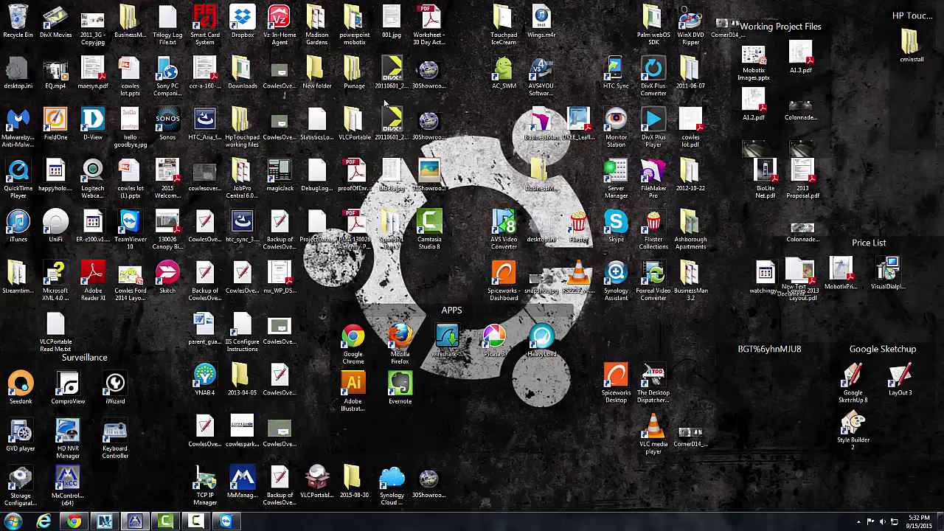
{"action": "double_click", "coordinate": [429, 122]}
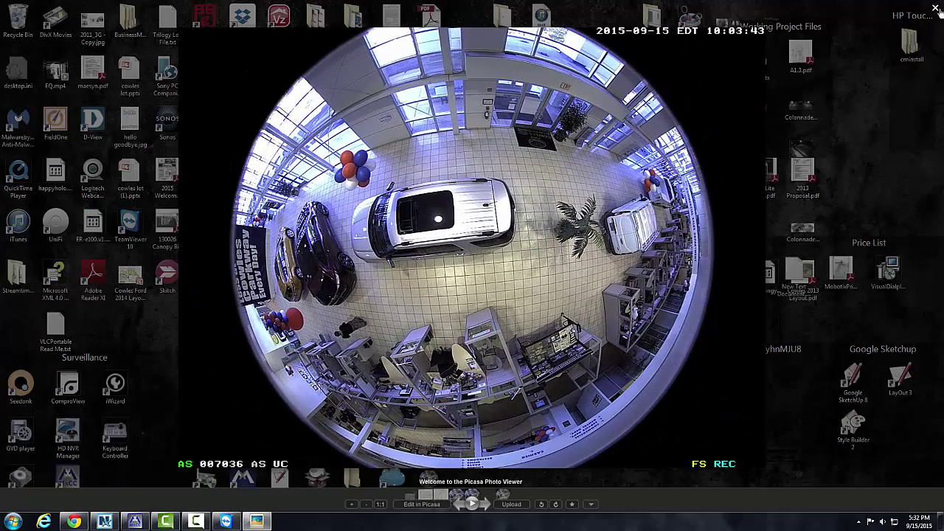
{"action": "left_click", "coordinate": [938, 8]}
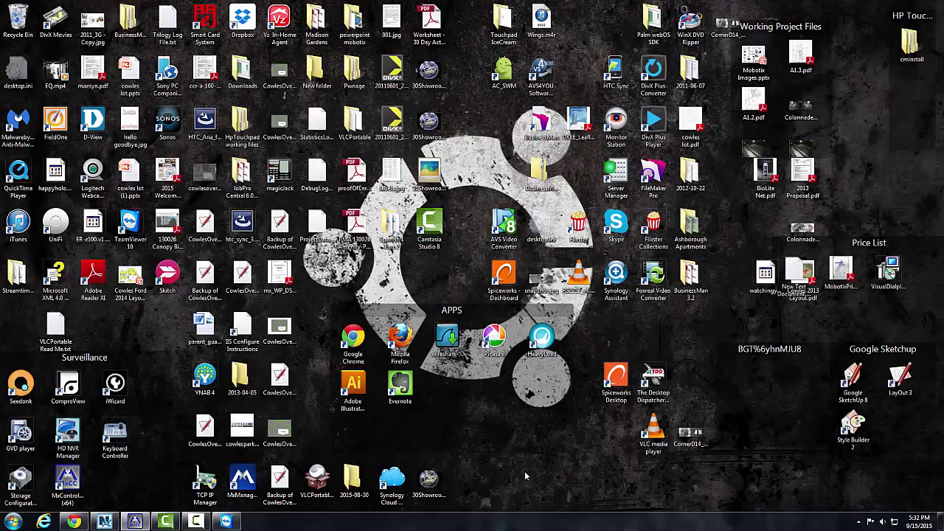
Switch back to MxControlCenter, view the live 30ShowroomRight camera in a separate window, and close that window.
{"action": "left_click", "coordinate": [140, 521]}
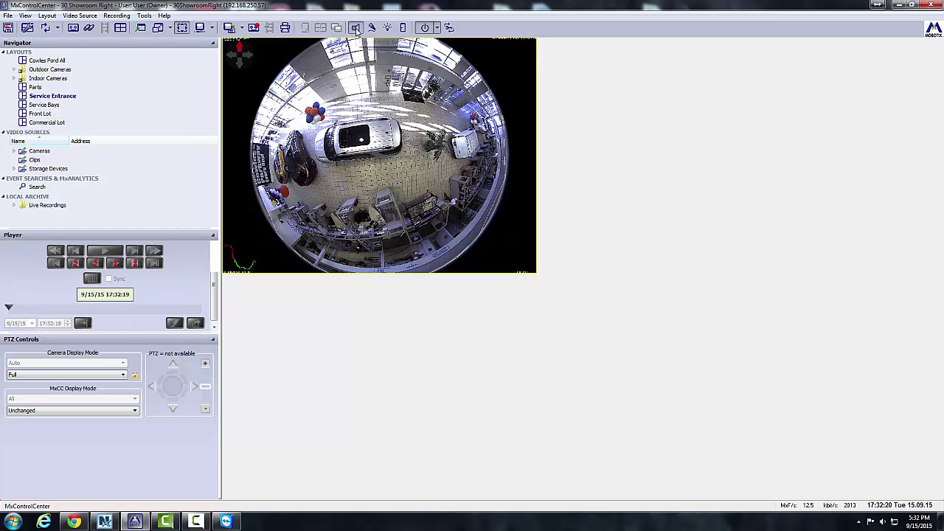
{"action": "left_click", "coordinate": [355, 28]}
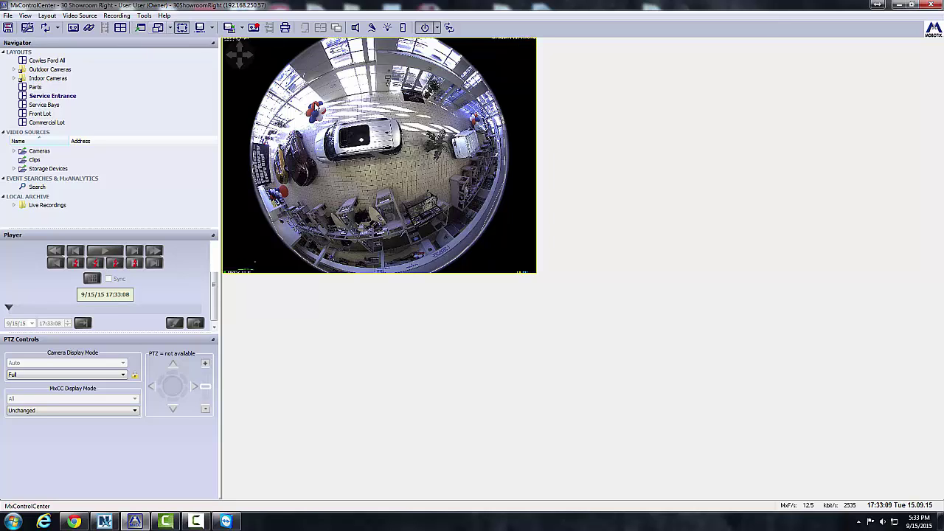
{"action": "left_click", "coordinate": [142, 28]}
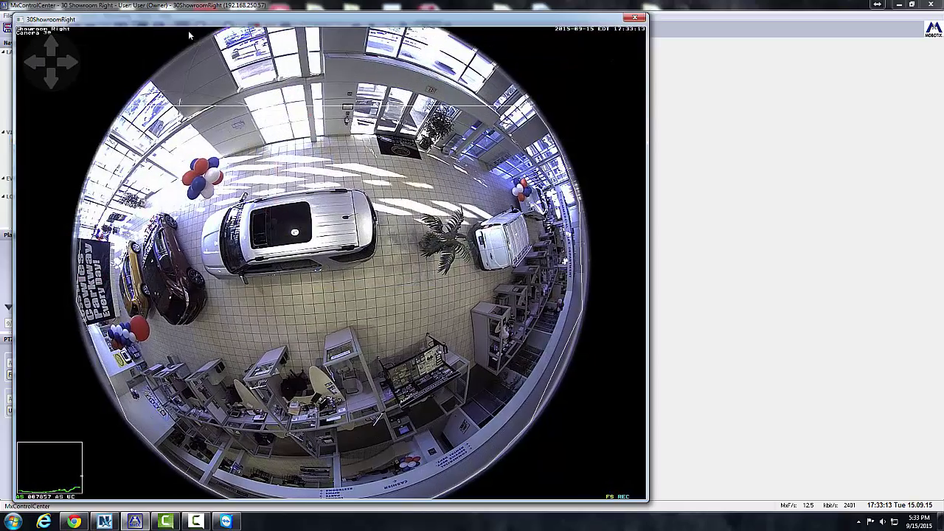
{"action": "left_click_drag", "start_coordinate": [188, 30], "coordinate": [257, 52]}
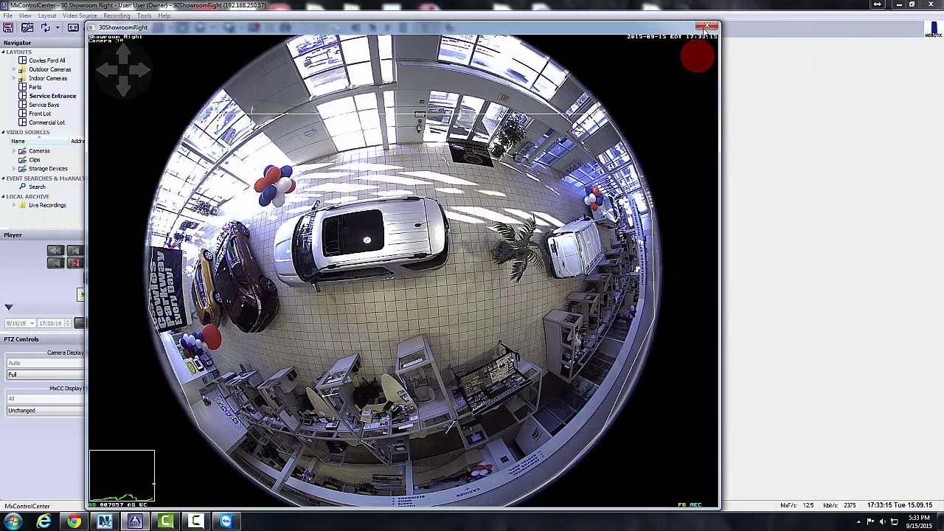
{"action": "left_click", "coordinate": [707, 26]}
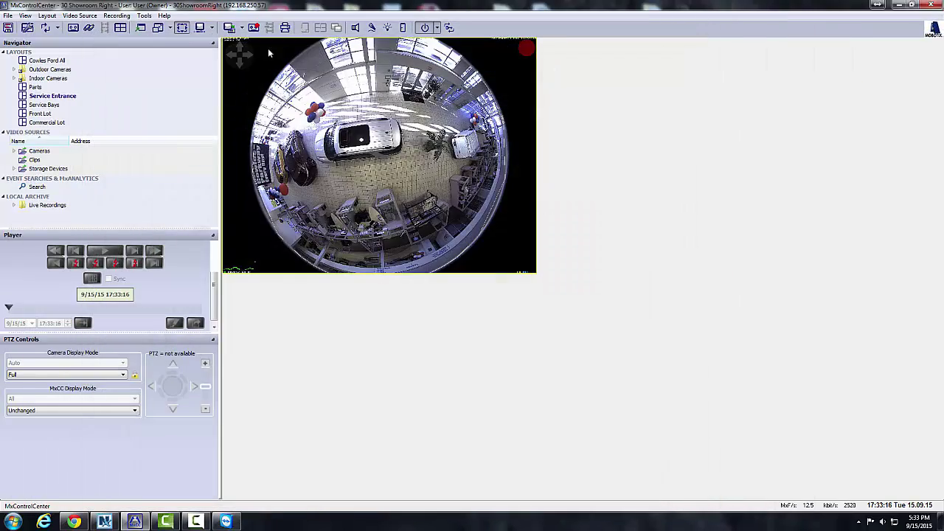
Examine the print preview of the live 30ShowroomRight image and close it without printing.
{"action": "left_click", "coordinate": [211, 29]}
{"action": "left_click", "coordinate": [212, 29]}
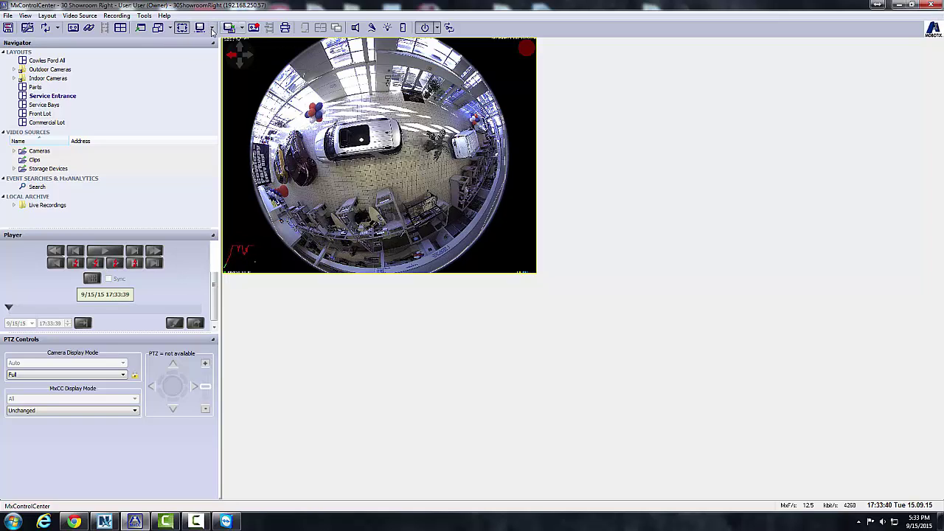
{"action": "left_click", "coordinate": [285, 29]}
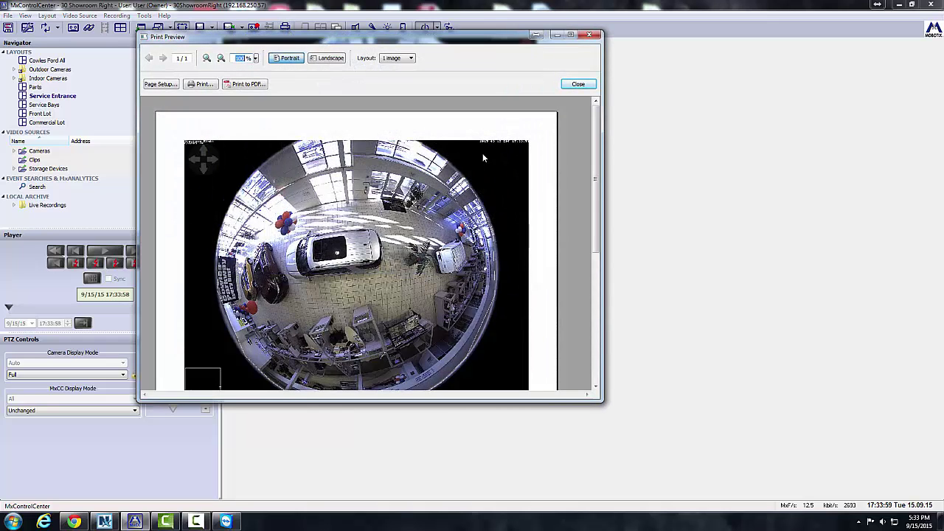
{"action": "scroll", "coordinate": [483, 153], "scroll_direction": "down", "scroll_amount": 3}
{"action": "scroll", "coordinate": [483, 153], "scroll_direction": "up", "scroll_amount": 3}
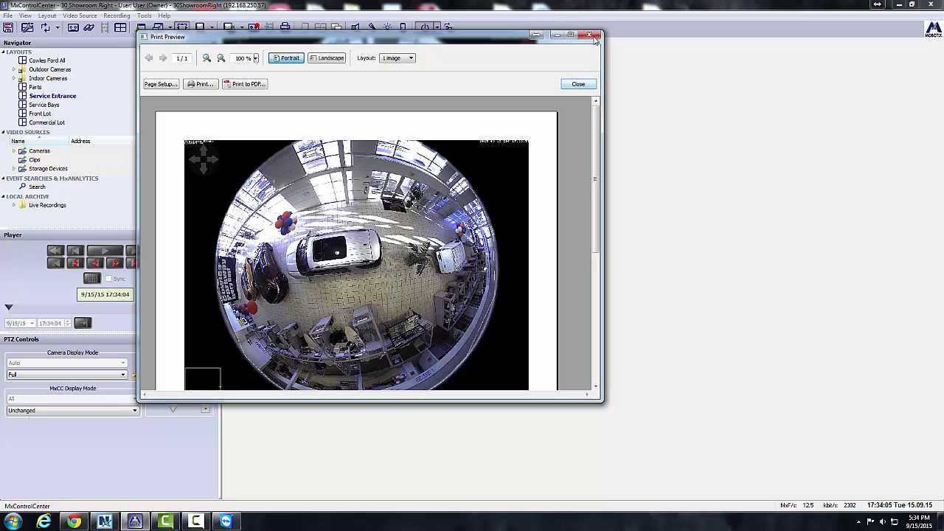
{"action": "left_click", "coordinate": [581, 85]}
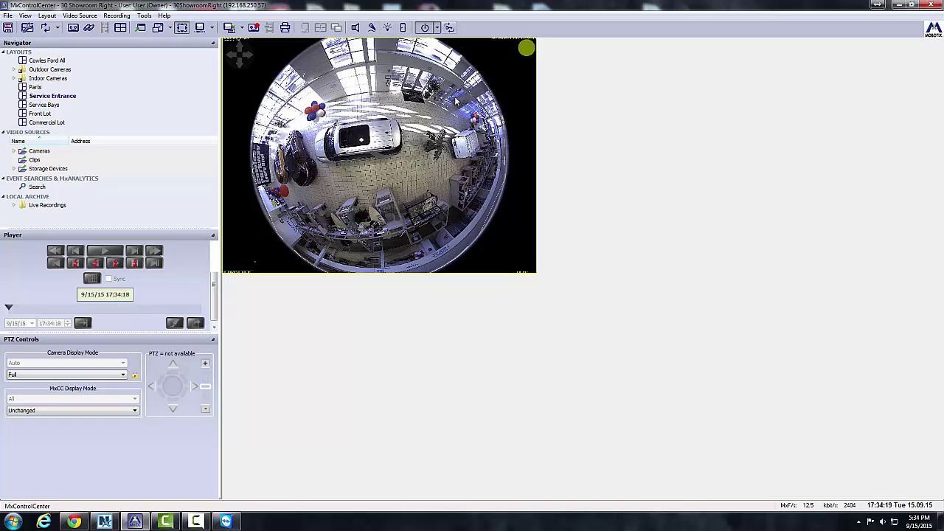
Log out of MxControlCenter without saving the configuration and choose admin (Admin) as the login user.
{"action": "left_click", "coordinate": [450, 28]}
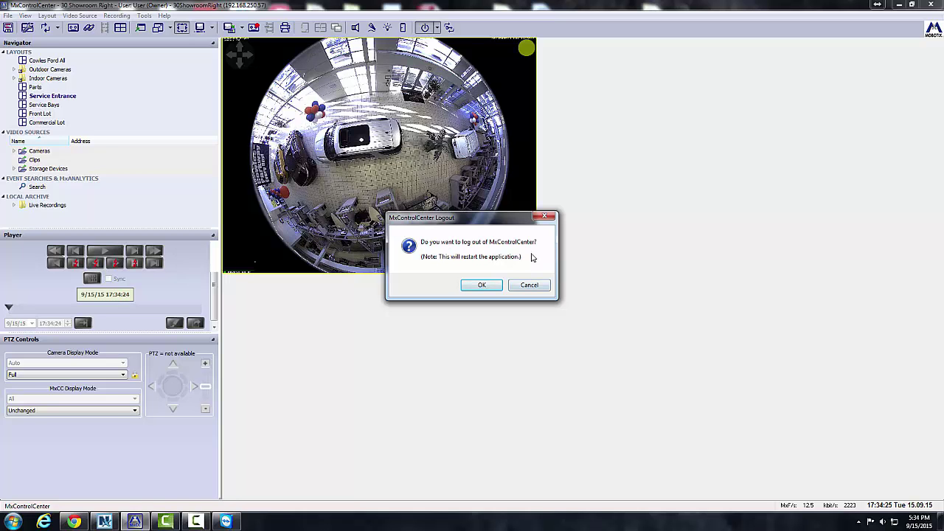
{"action": "left_click", "coordinate": [481, 286]}
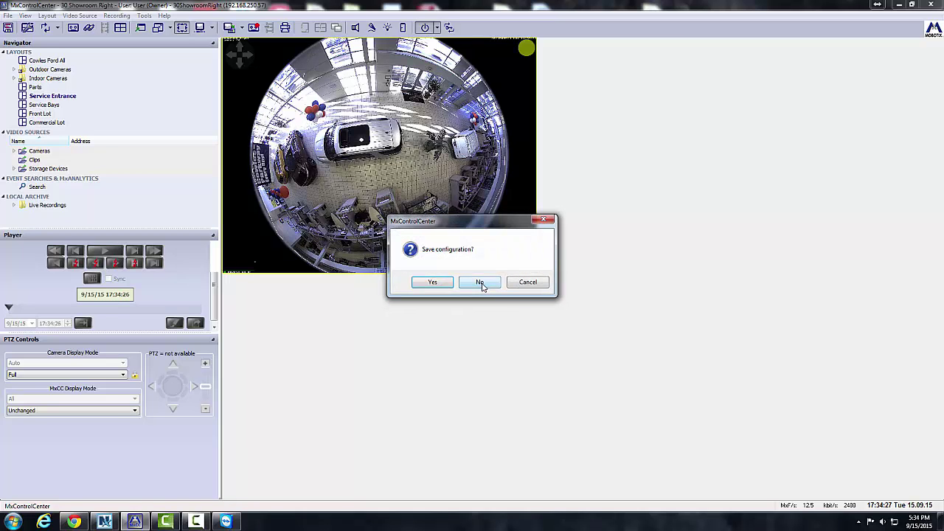
{"action": "left_click", "coordinate": [481, 283]}
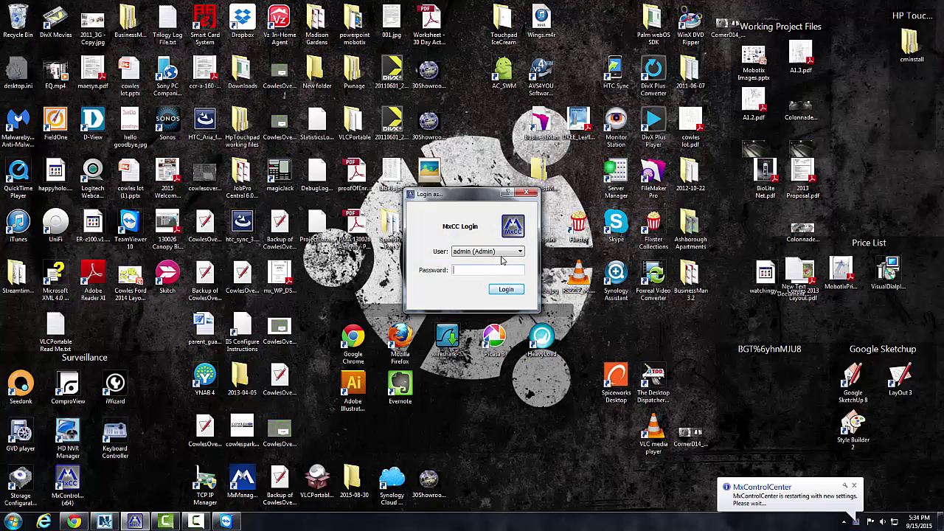
{"action": "left_click", "coordinate": [496, 255]}
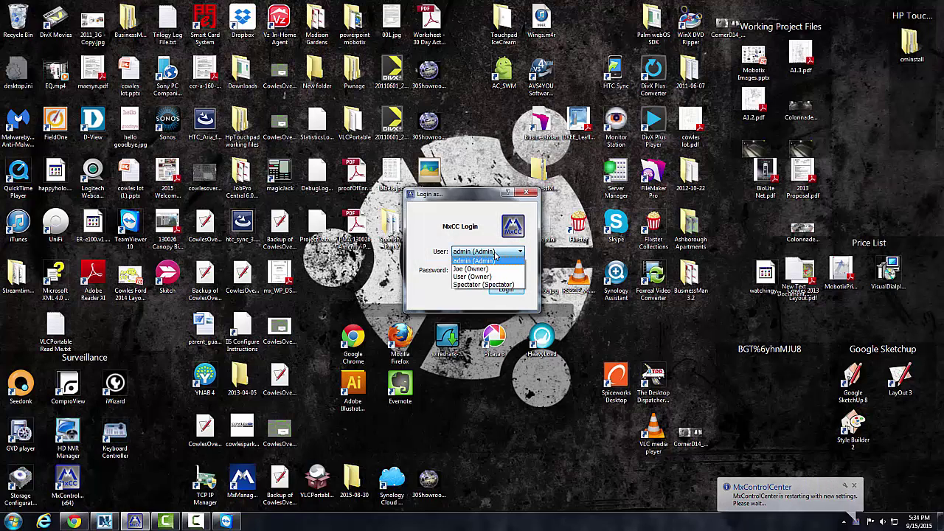
{"action": "left_click", "coordinate": [484, 261]}
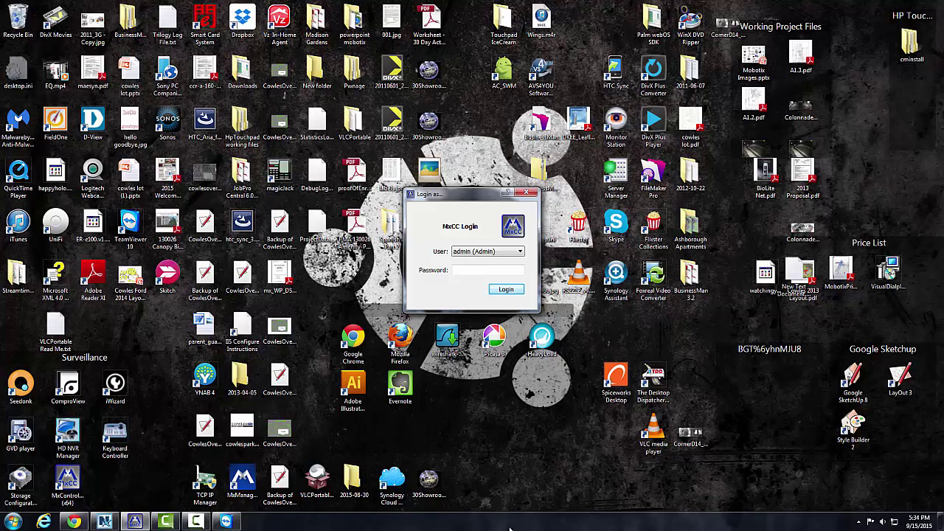
{"action": "left_click", "coordinate": [196, 523]}
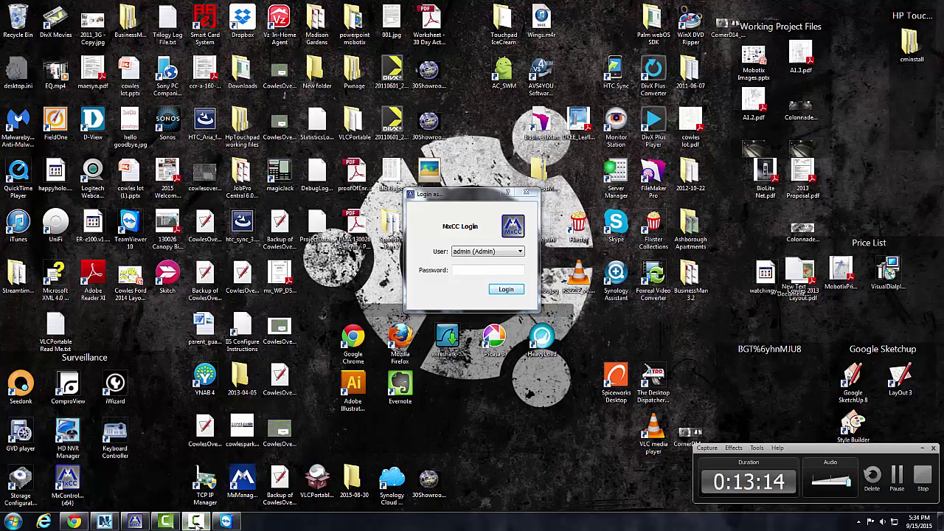